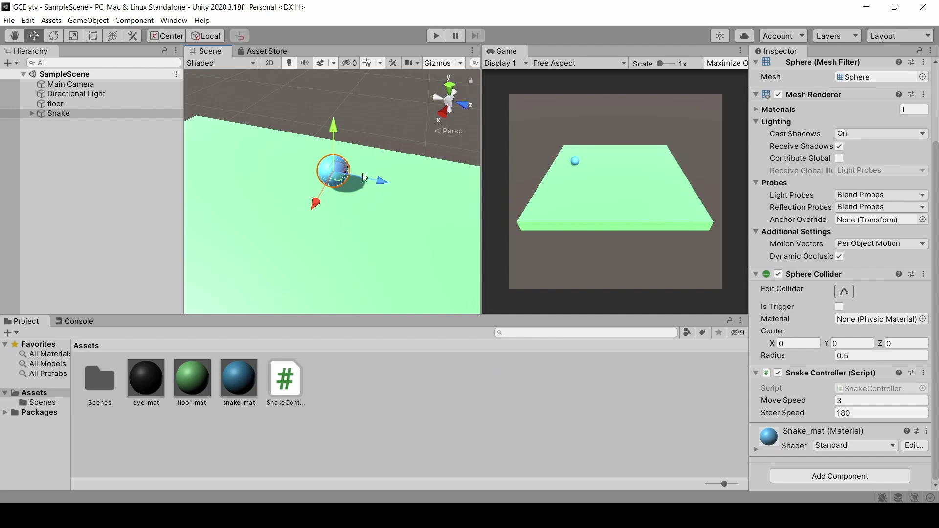
Add a new 3D Sphere to the scene from the Hierarchy.
left_click(57, 137)
right_click(58, 137)
mouse_move(120, 276)
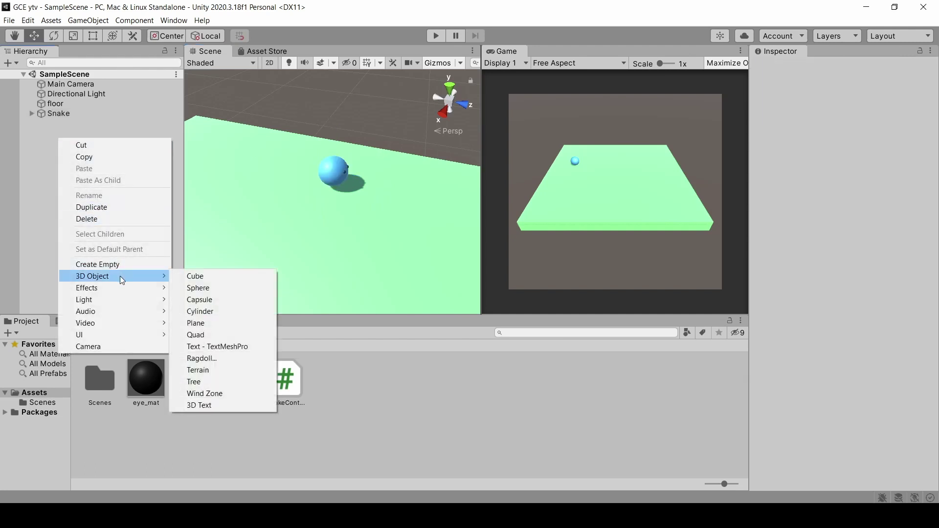
left_click(212, 284)
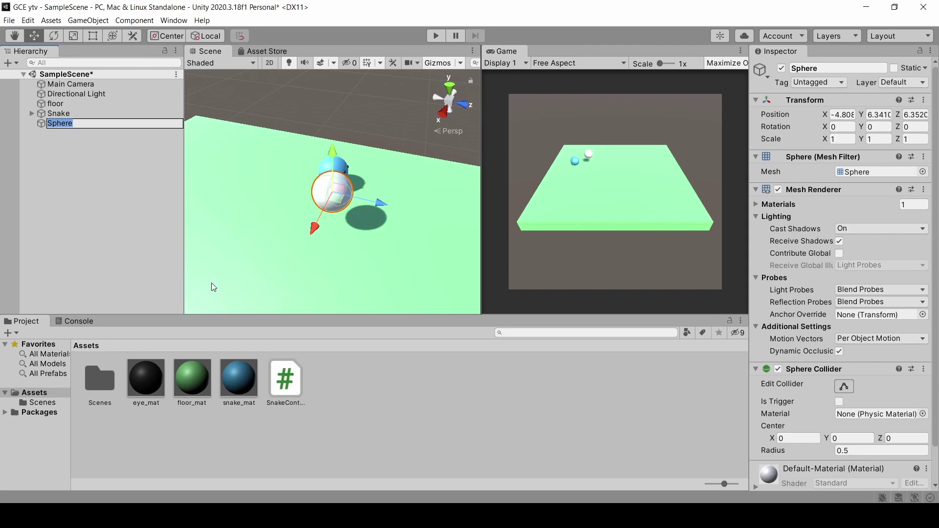
Move the sphere onto the floor beside the blue snake head (X -5.23, Y 5.6, Z 4.87).
left_click_drag(332, 151, 332, 173)
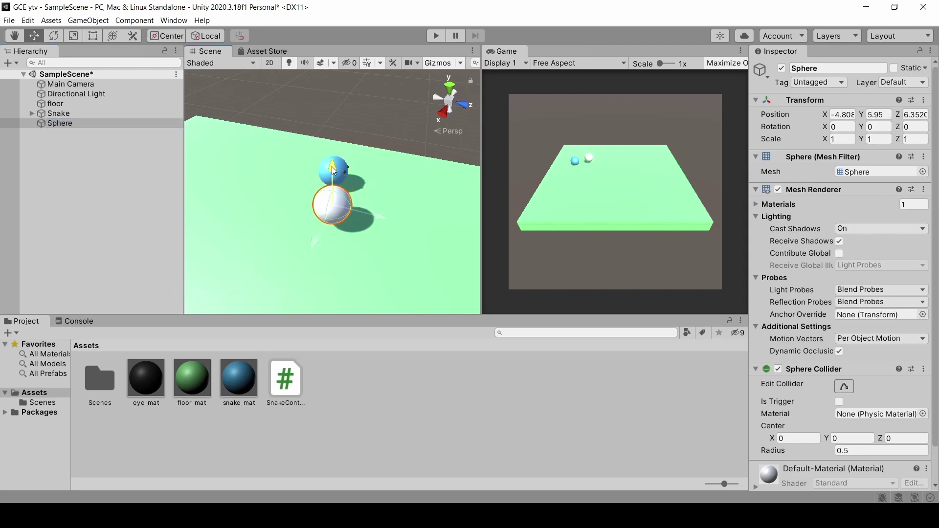
left_click_drag(373, 226, 358, 180)
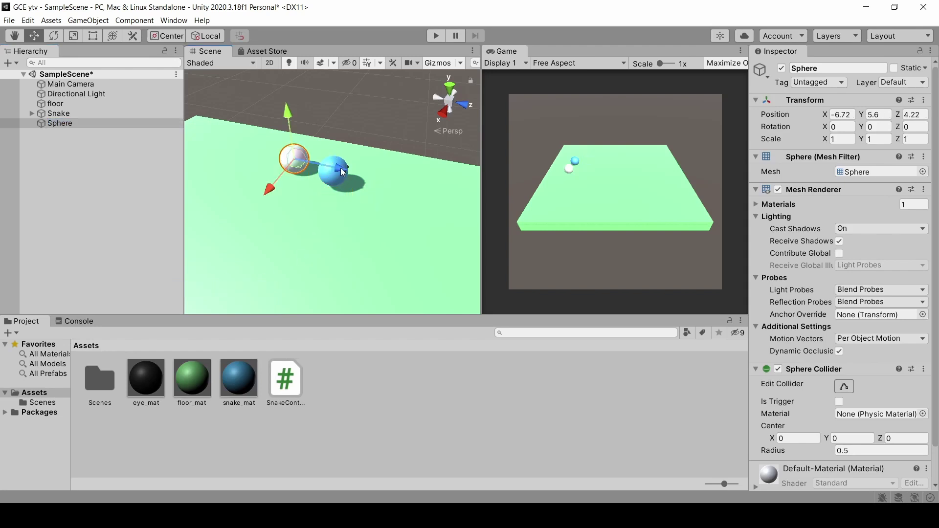
key("ctrl+d")
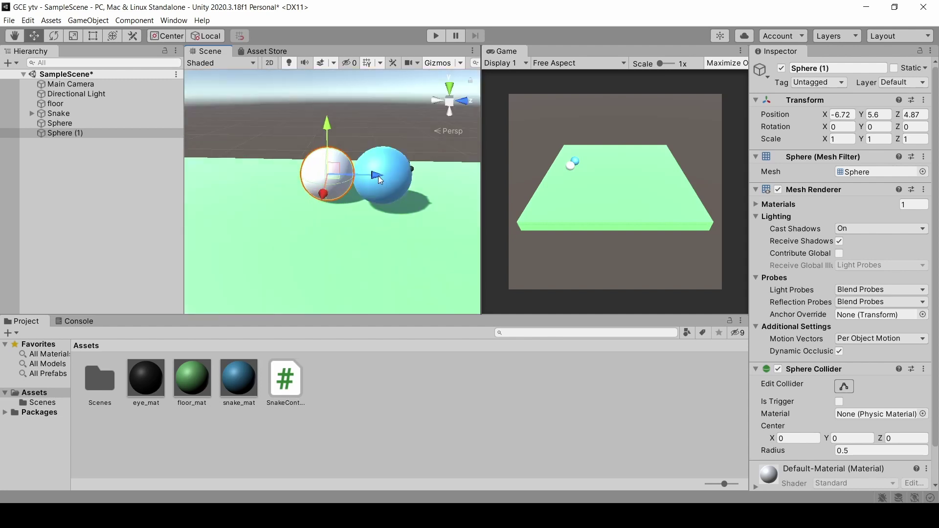
key("ctrl+d")
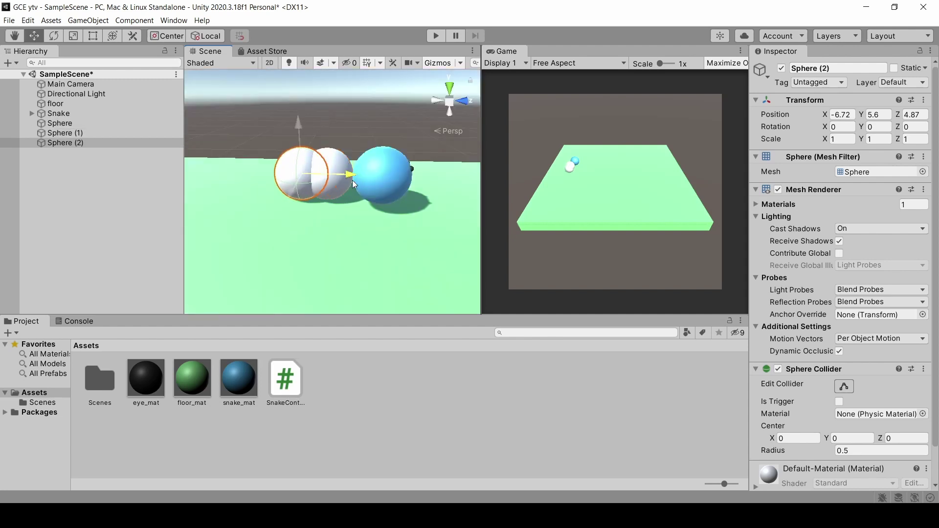
mouse_move(378, 175)
left_mouse_down()
mouse_move(331, 187)
mouse_move(323, 229)
left_mouse_up()
key("ctrl+z")
key("ctrl+z")
key("ctrl+z")
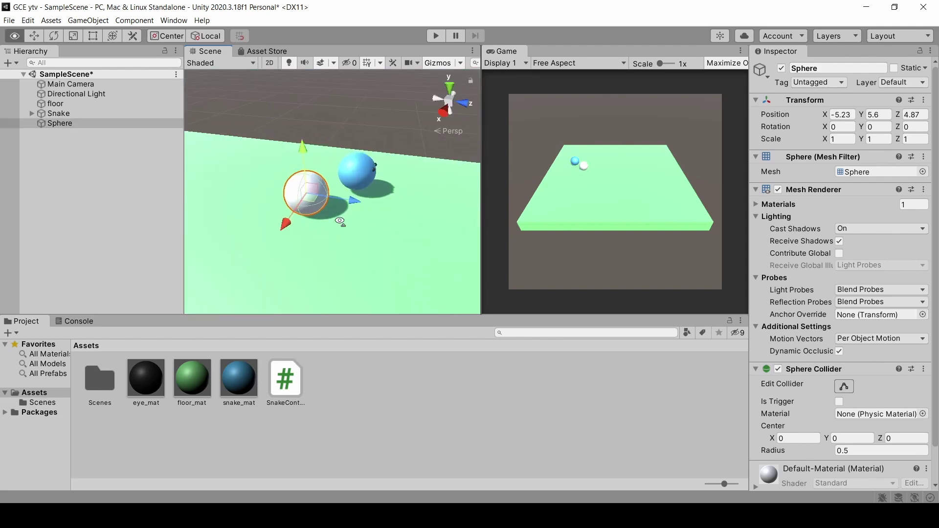
scroll(322, 230, "up", 3, "alt")
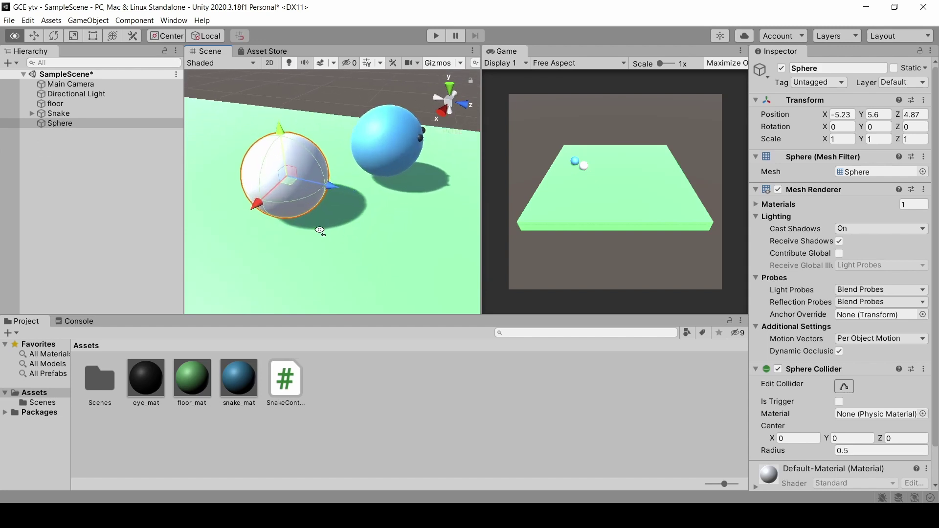
scroll(320, 231, "down", 3, "alt")
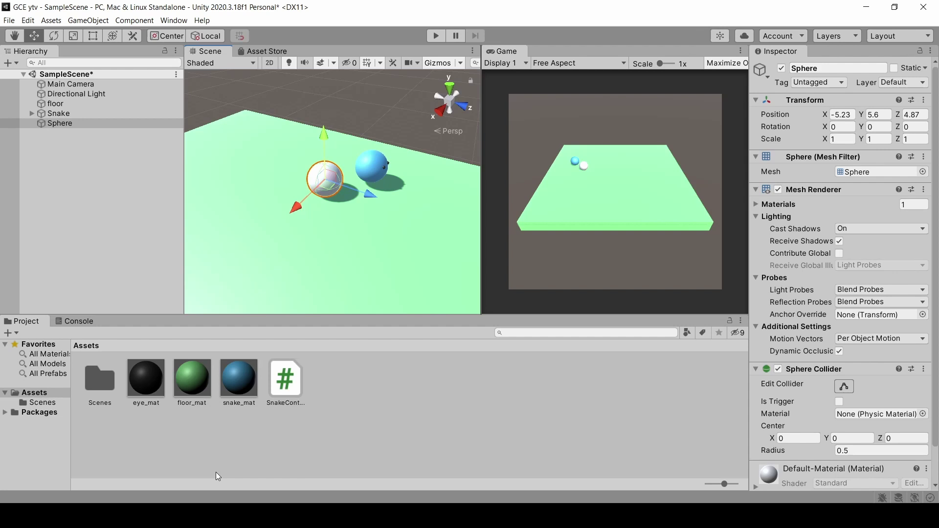
Apply the blue snake_mat material to the sphere and rename it 'body'.
left_click(295, 430)
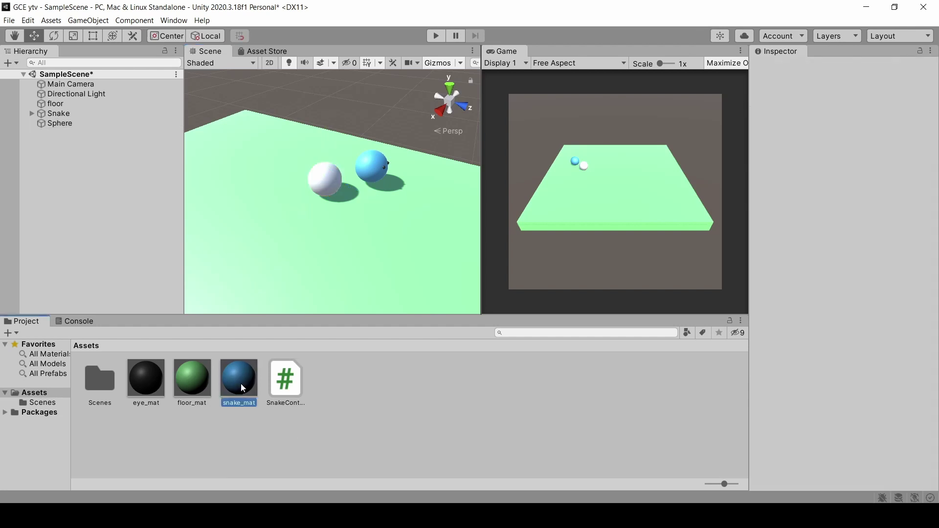
left_click_drag(241, 384, 330, 192)
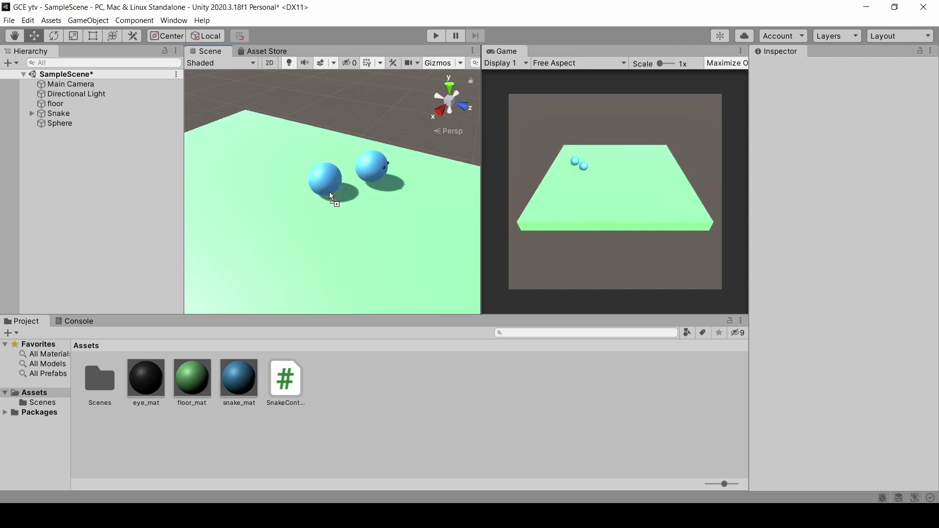
left_click(330, 191)
key("F2")
type("body")
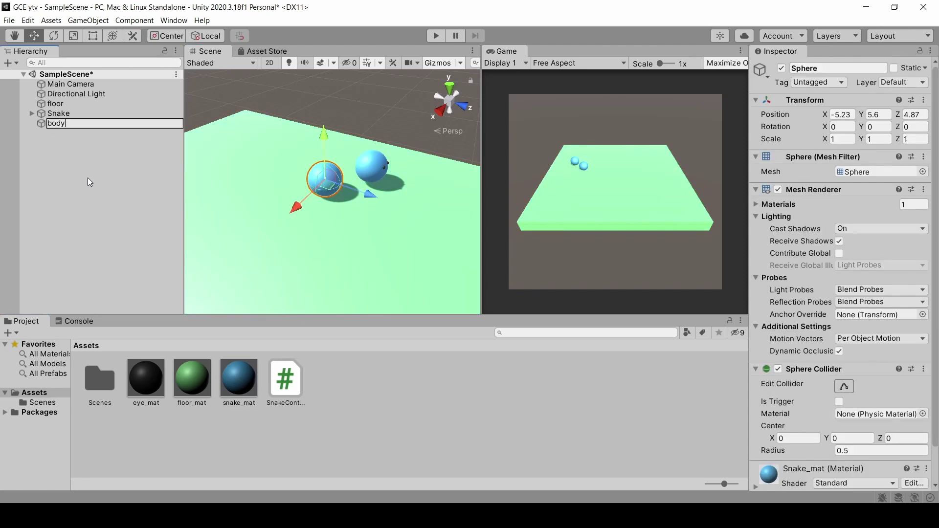
left_click(87, 177)
Save body as a prefab in the Assets folder and delete it from the scene.
left_click_drag(58, 123, 393, 411)
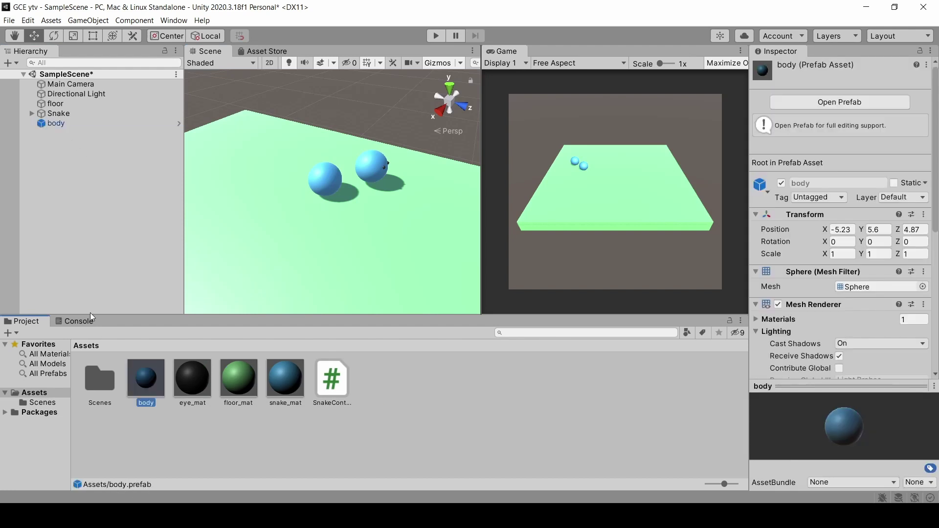
left_click(51, 123)
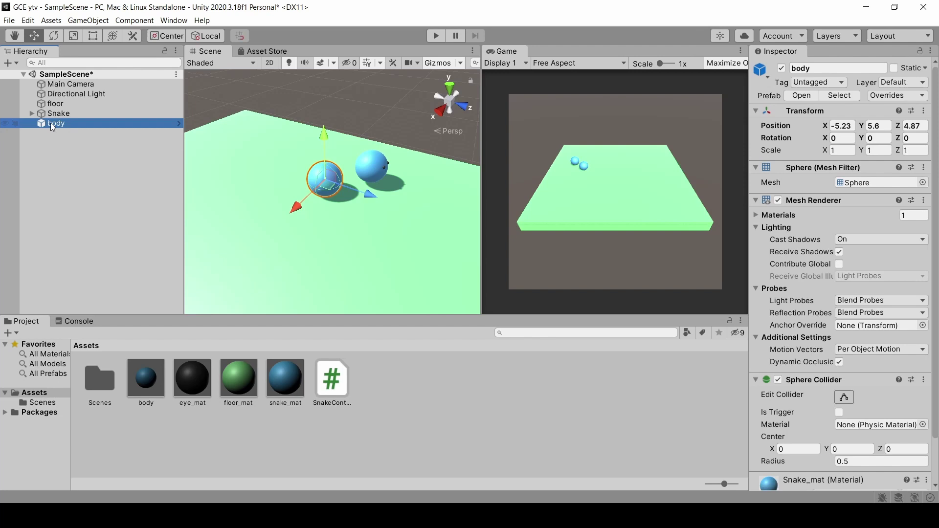
key("Delete")
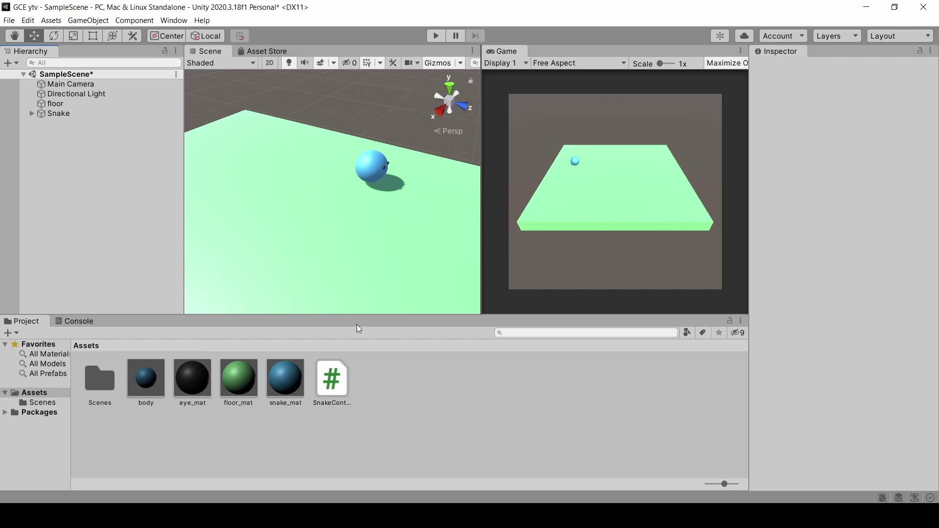
Declare 'public GameObject bodyPrefab;' on a new line below SteerSpeed in SnakeController.
key("alt+Tab")
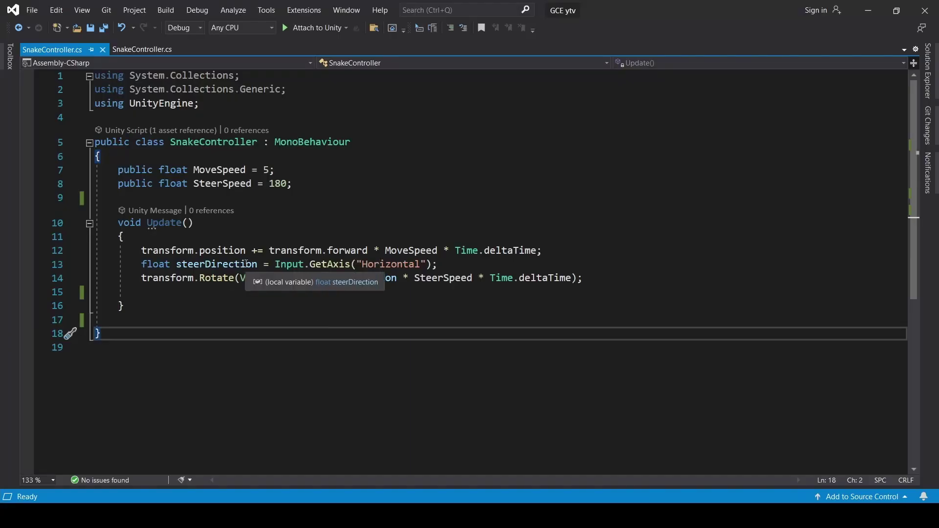
left_click(321, 188)
key("Return")
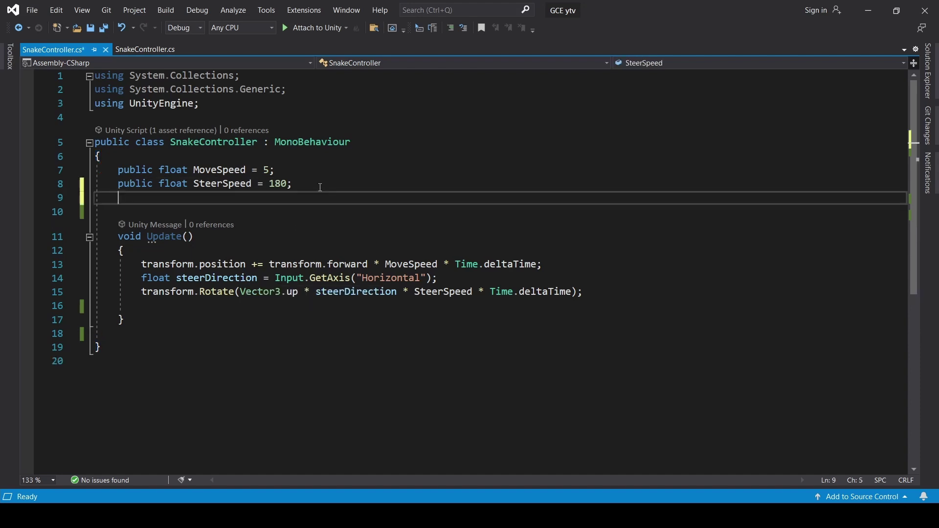
key("Return")
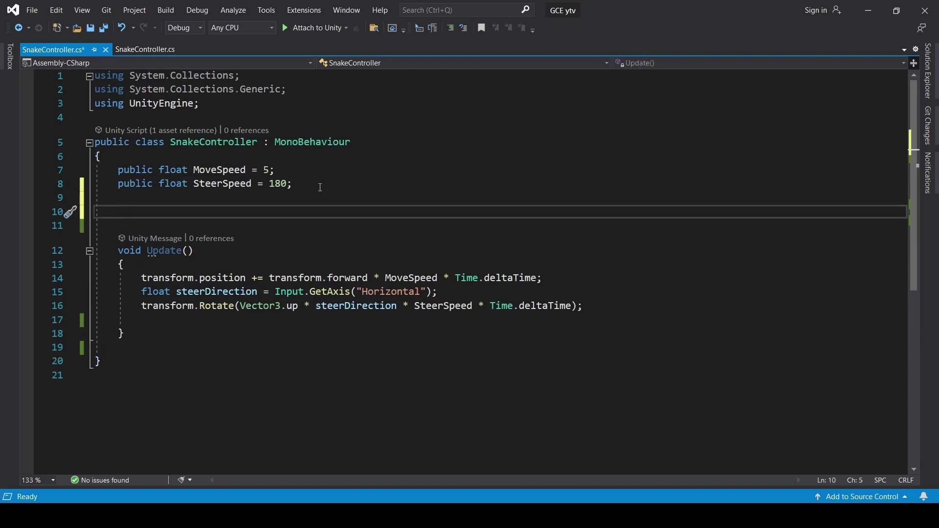
type("publ")
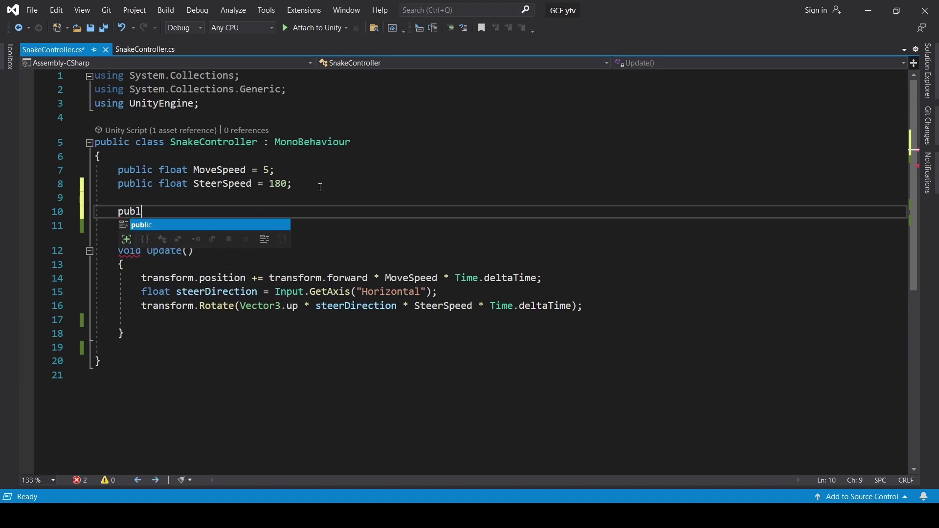
type("ic GameObject")
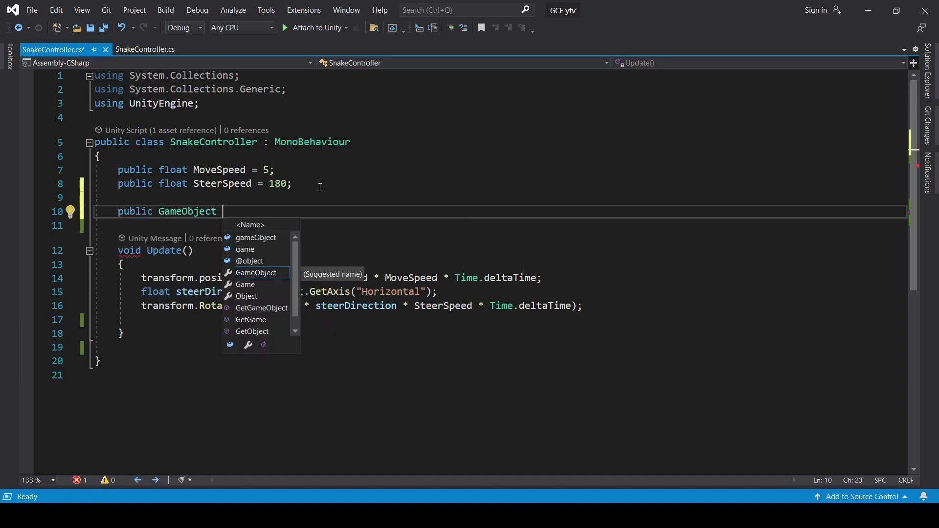
type(" bodyPrefab;")
scroll(270, 247, "down", 1)
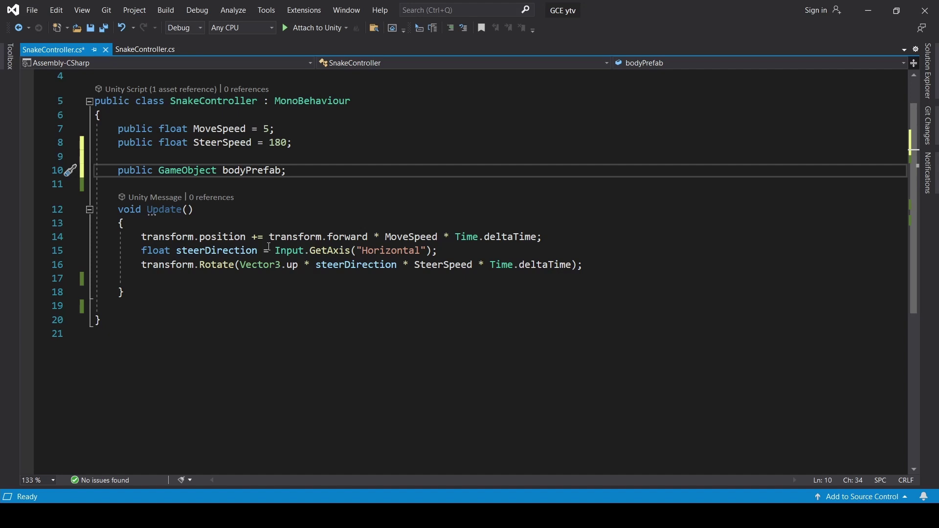
Add 'List<GameObject> BodyParts = new List<GameObject>();' below the bodyPrefab field.
key("Return")
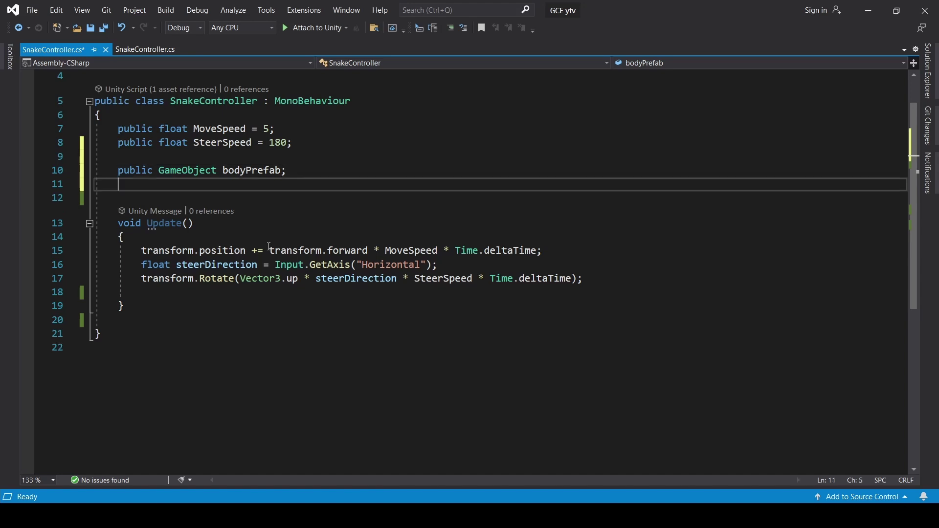
key("Return")
type("L")
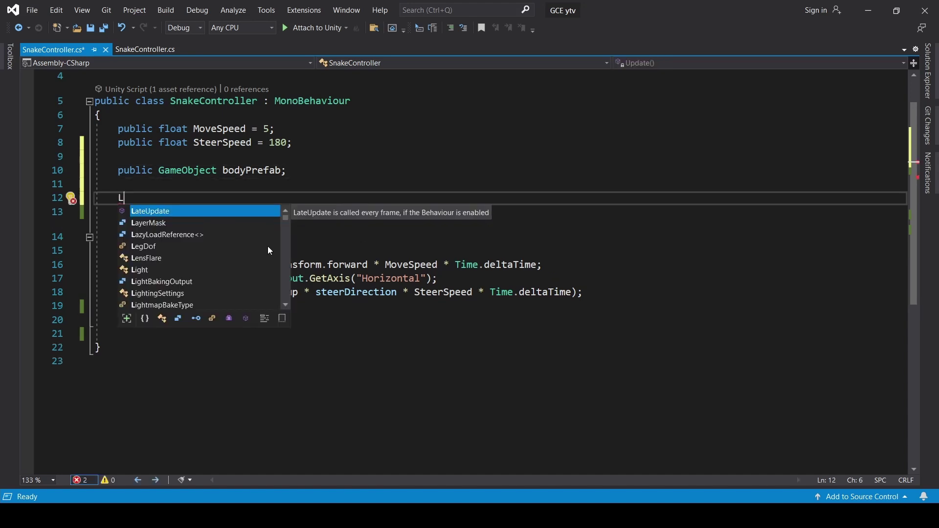
type("ist")
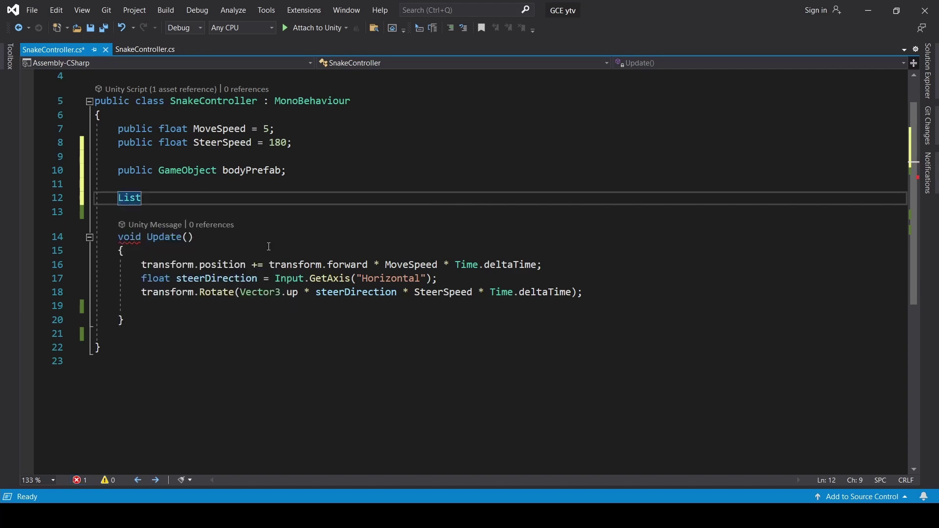
type("<GameObject> ")
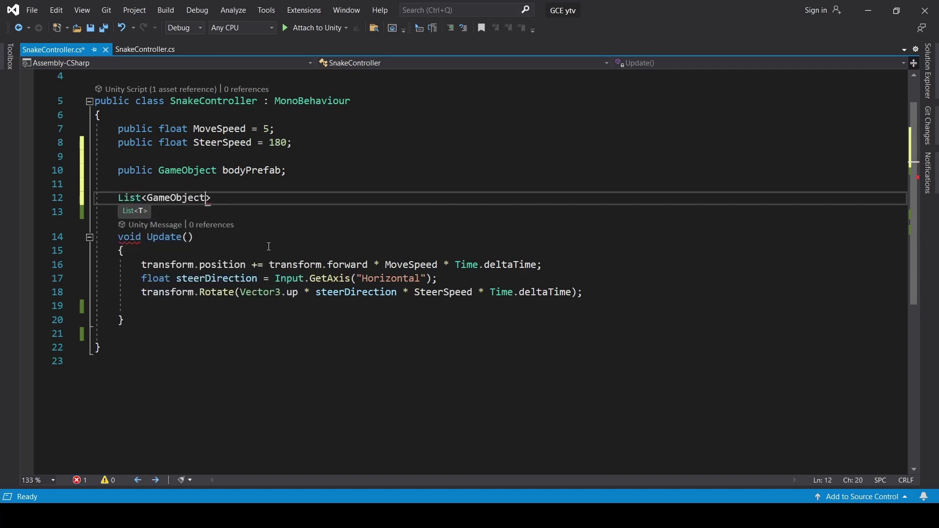
type("B")
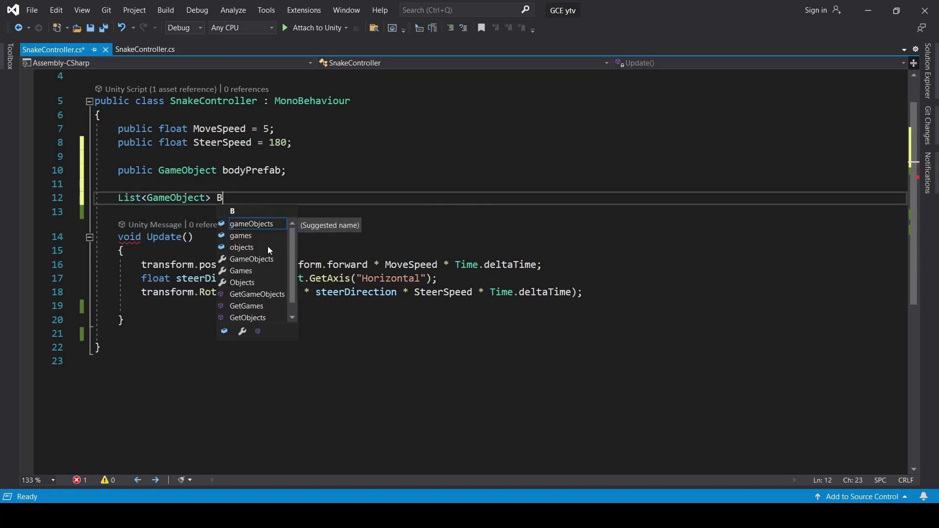
type("odyPart")
type("s = ")
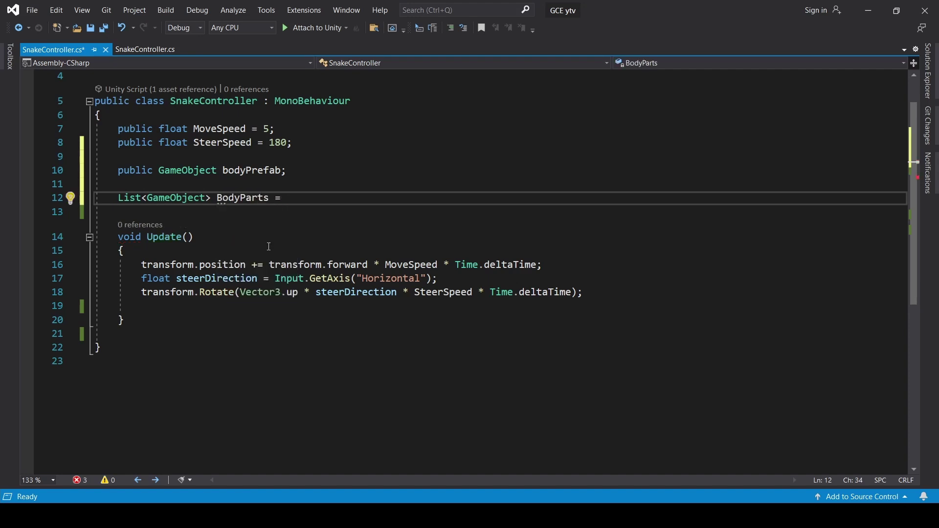
type("new")
key("Tab")
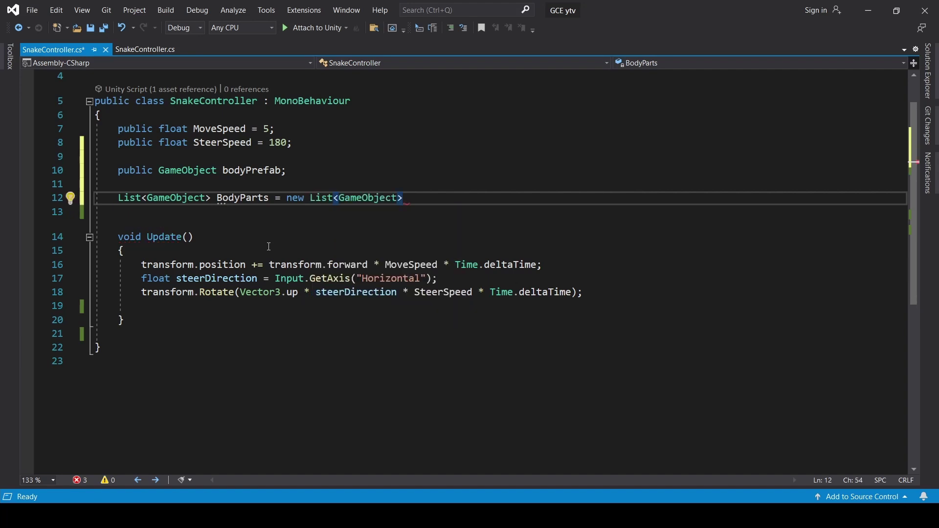
type("();")
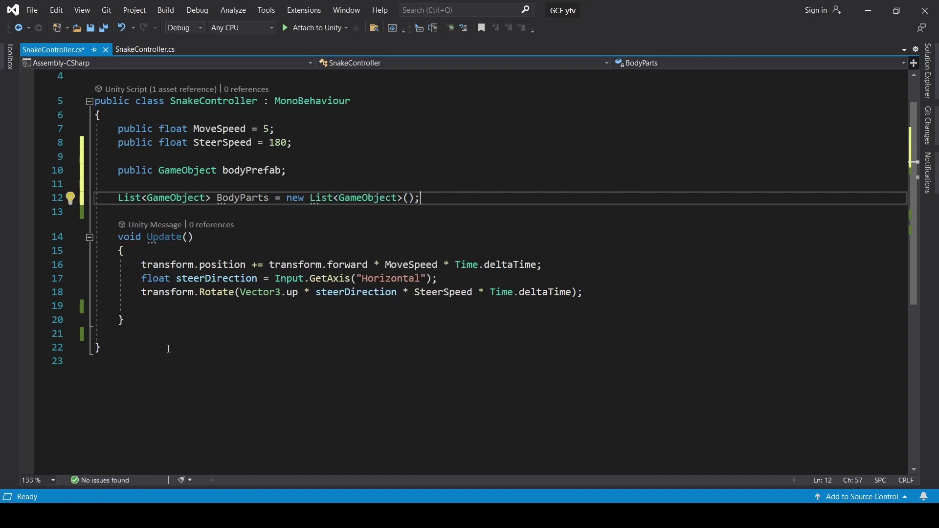
left_click(167, 321)
Write void GrowSnake() below Update with 'GameObject body = Instantiate(bodyPrefab);'.
key("Return")
key("Return")
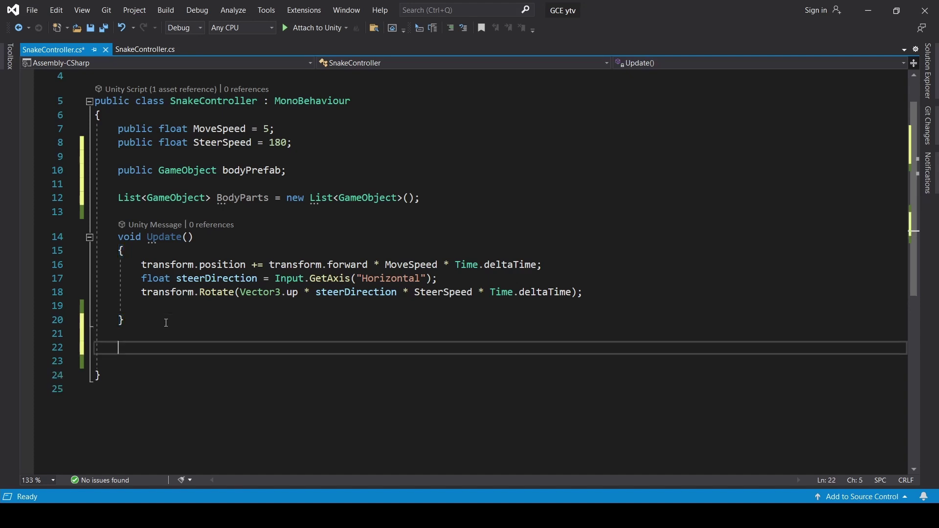
type("vo")
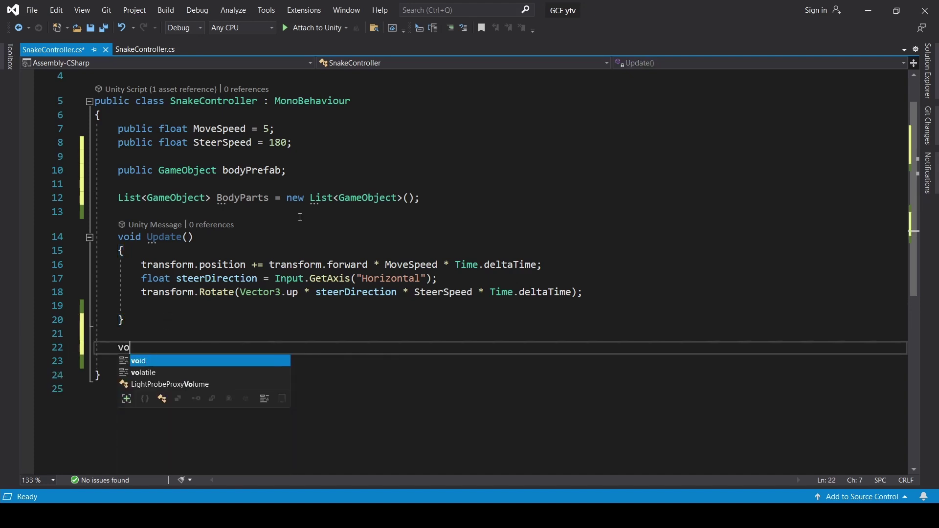
type("id Grow")
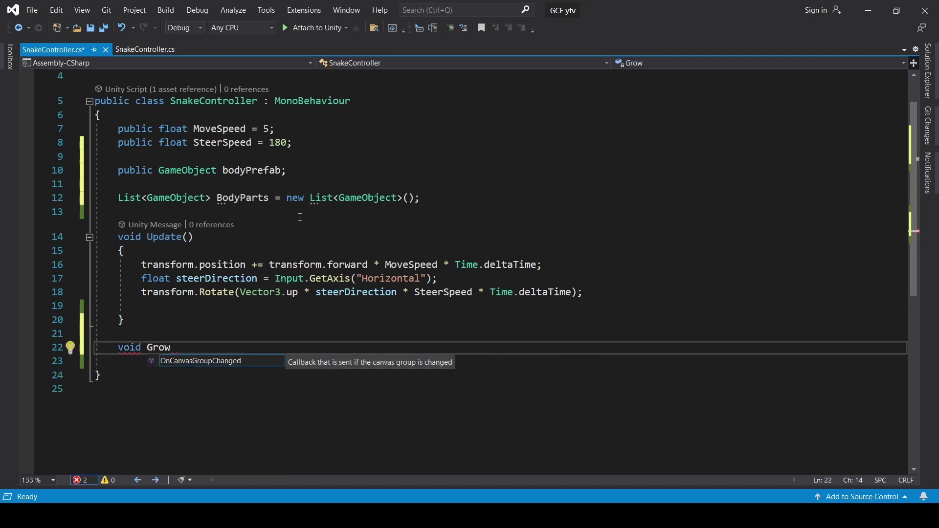
type("Snake()")
key("Return")
type("{")
key("Return")
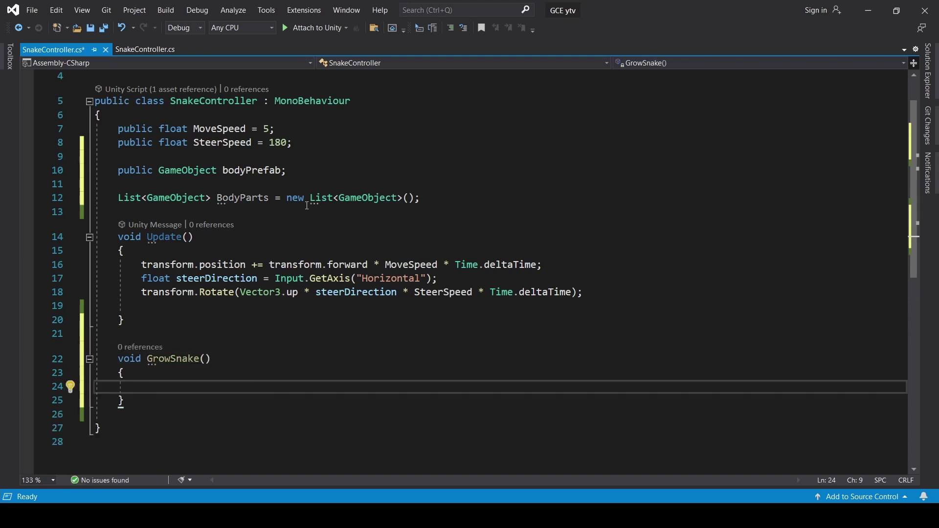
type("Game")
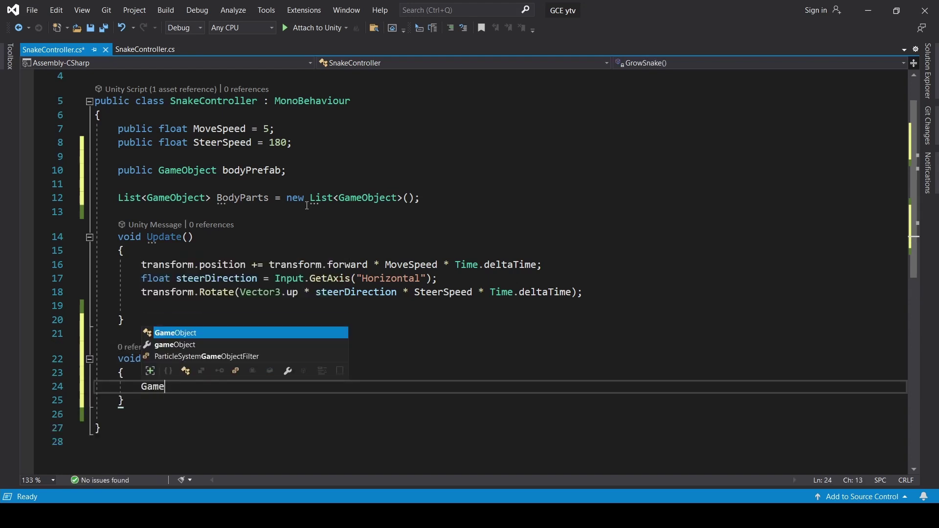
key("Tab")
type("bo")
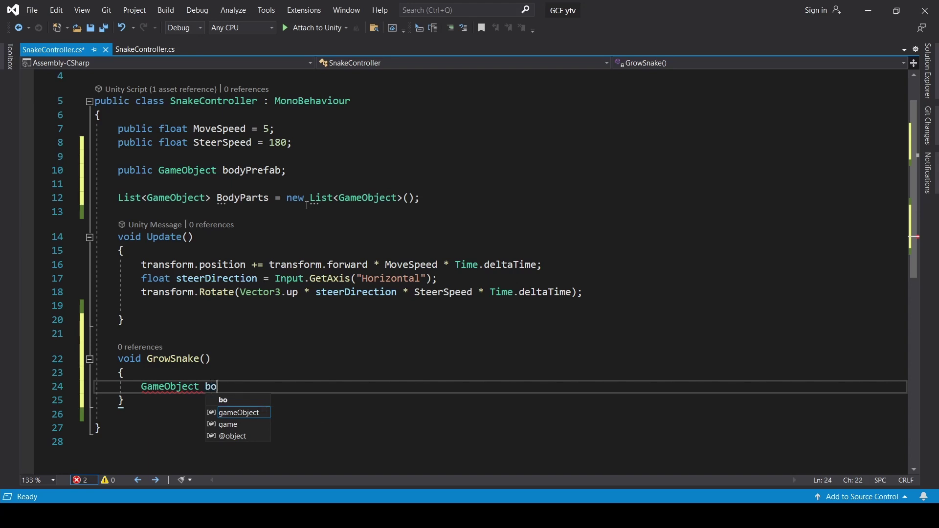
type("dy =")
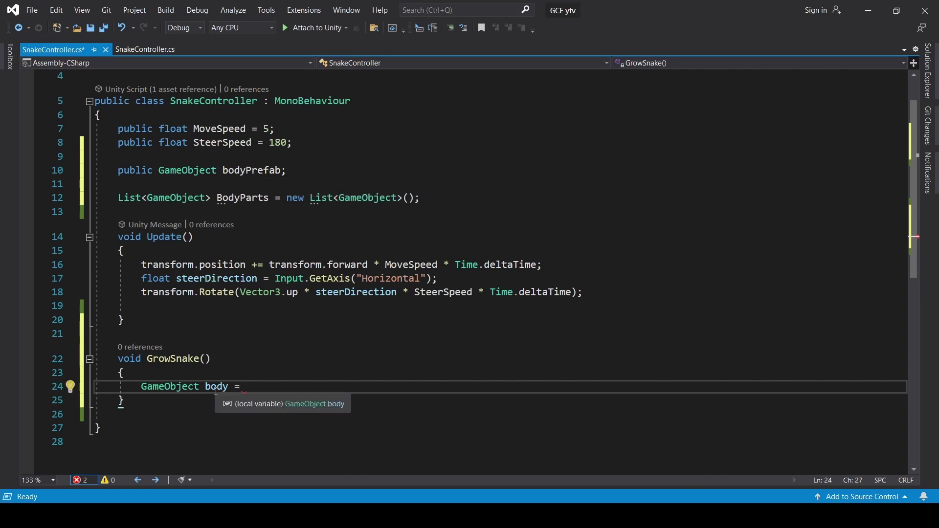
type("I")
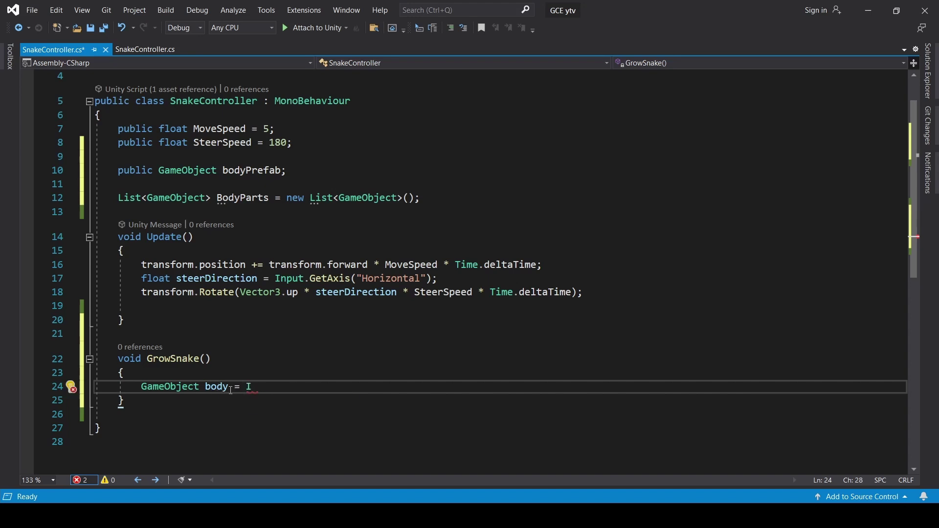
type("nstantiate(bod")
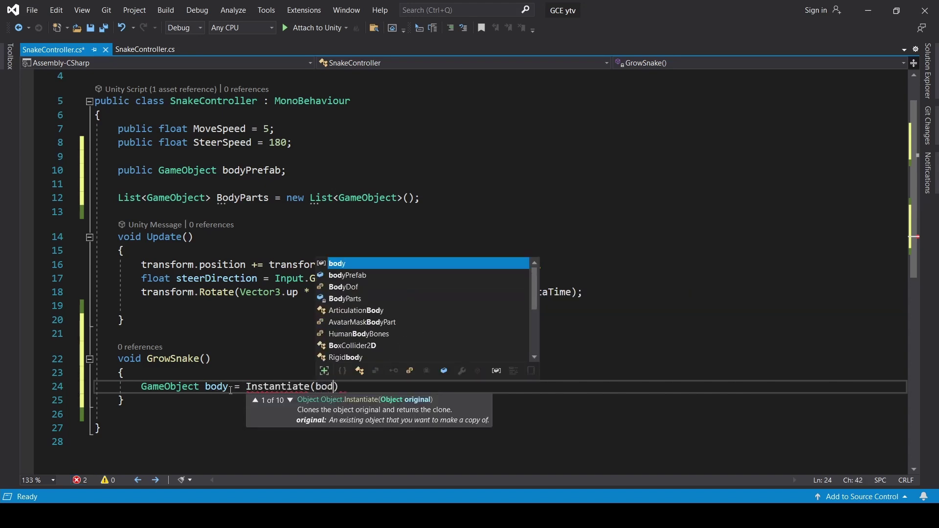
key("Down")
key("Tab")
type(";")
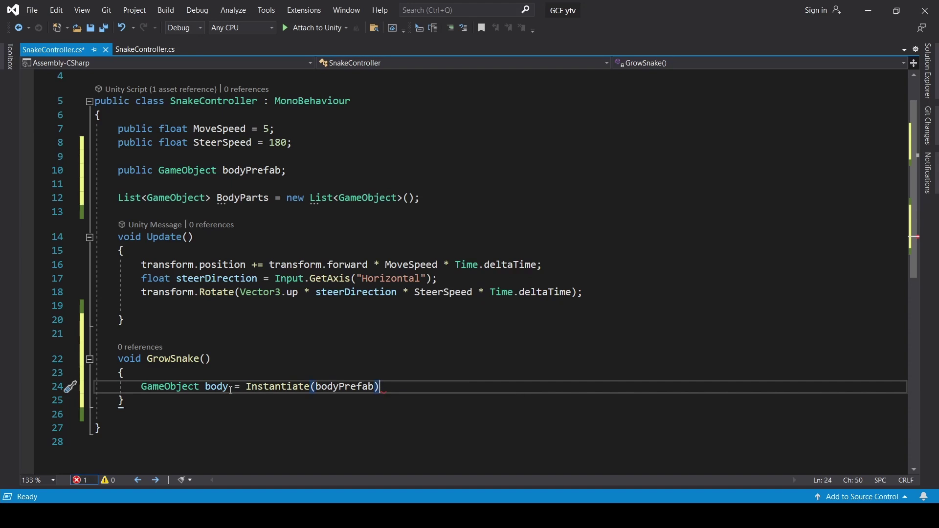
key("Return")
Add 'BodyParts.Add(body);' to GrowSnake and open a blank line below the BodyParts declaration.
left_click(230, 389)
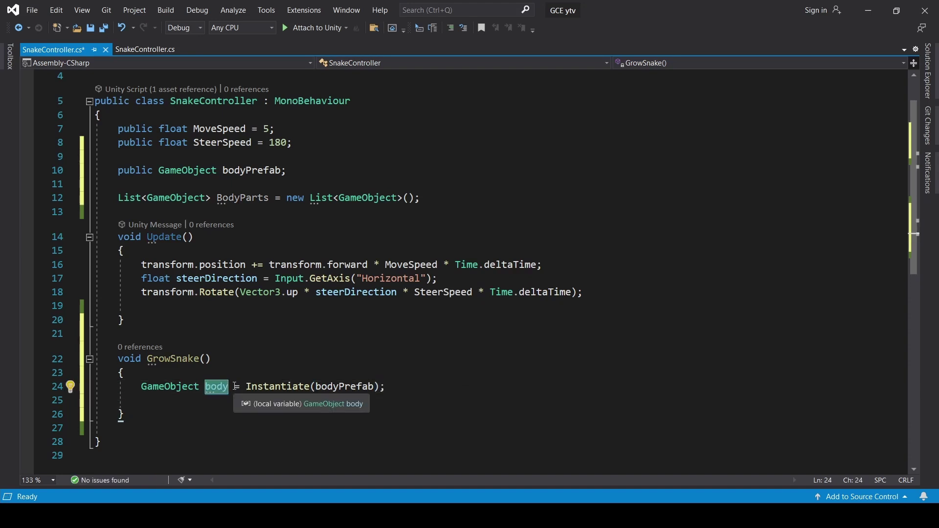
left_click(216, 407)
type("Bo")
key("Down")
key("Tab")
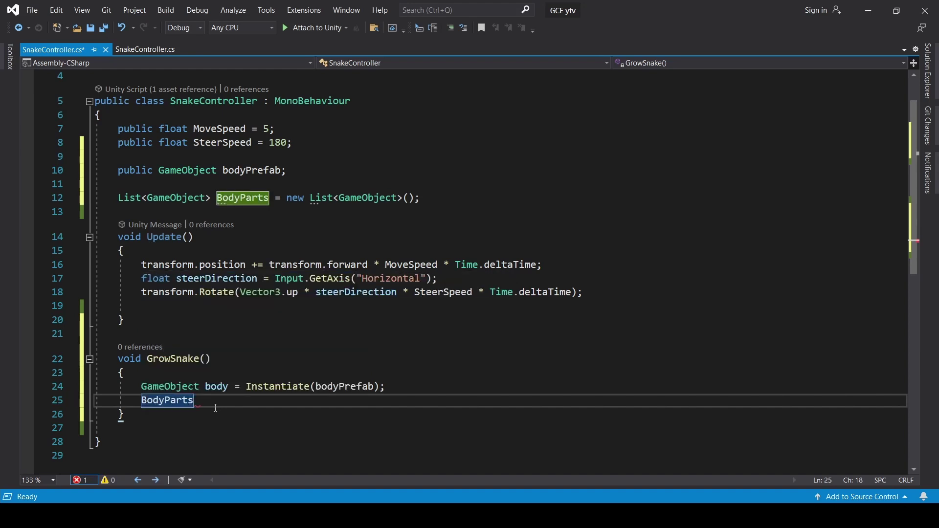
type(".")
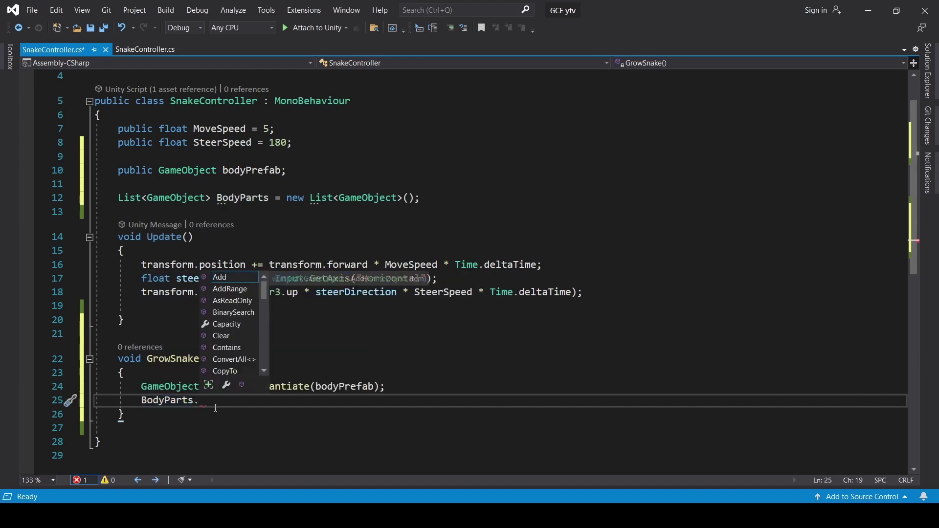
type("A")
key("Tab")
type("(")
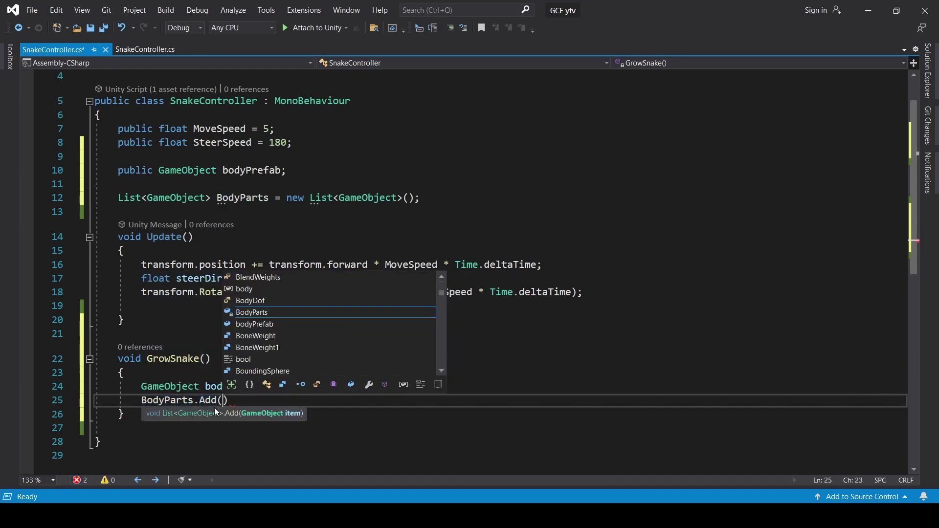
type("bod);")
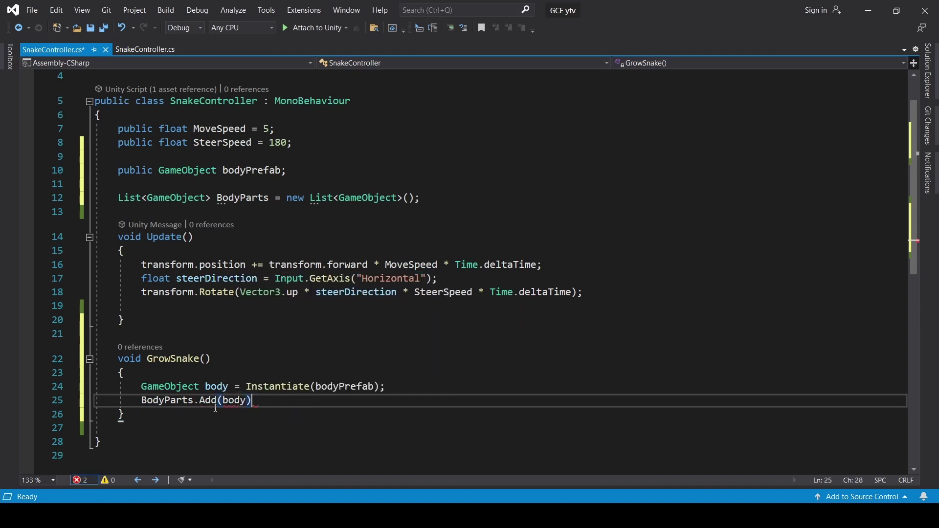
left_click(449, 195)
key("Return")
key("Return")
Create a Start() method containing a 'GrowSnake();' call.
type("star")
key("Tab")
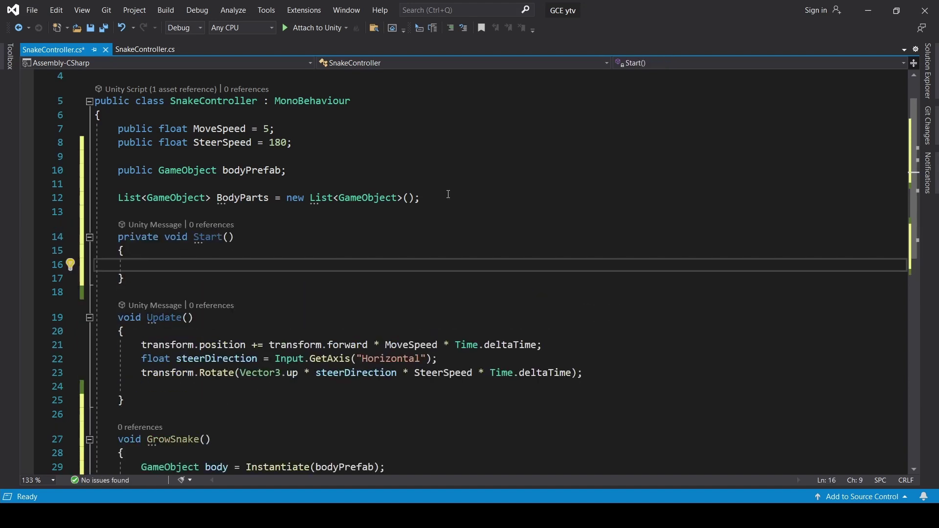
type("grow")
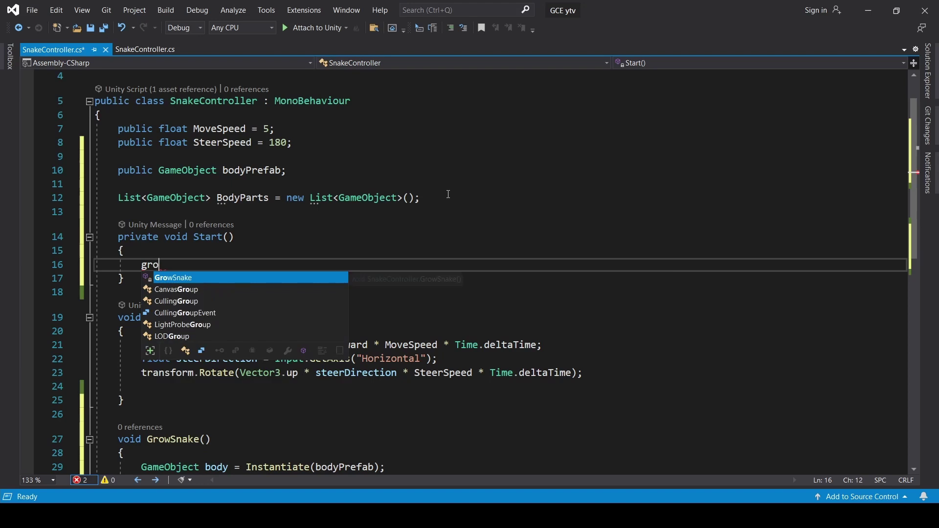
key("Tab")
type("();")
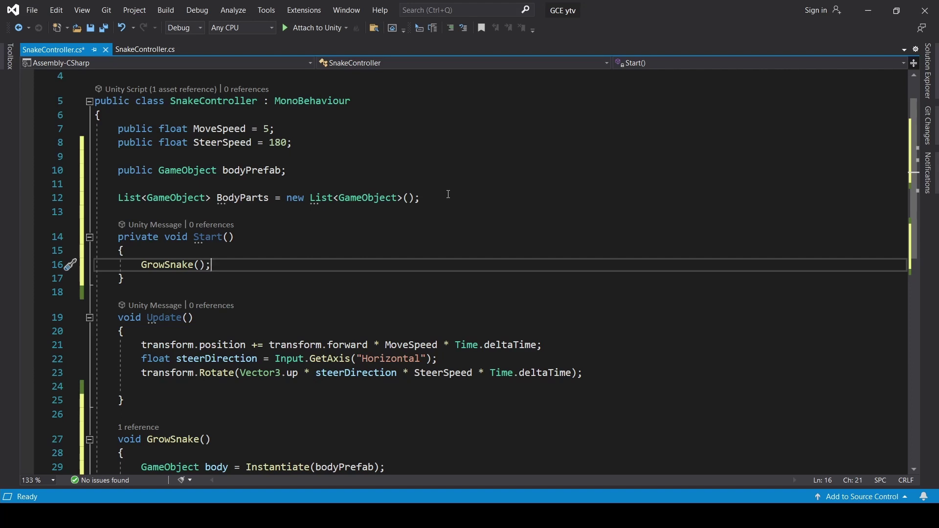
key("Return")
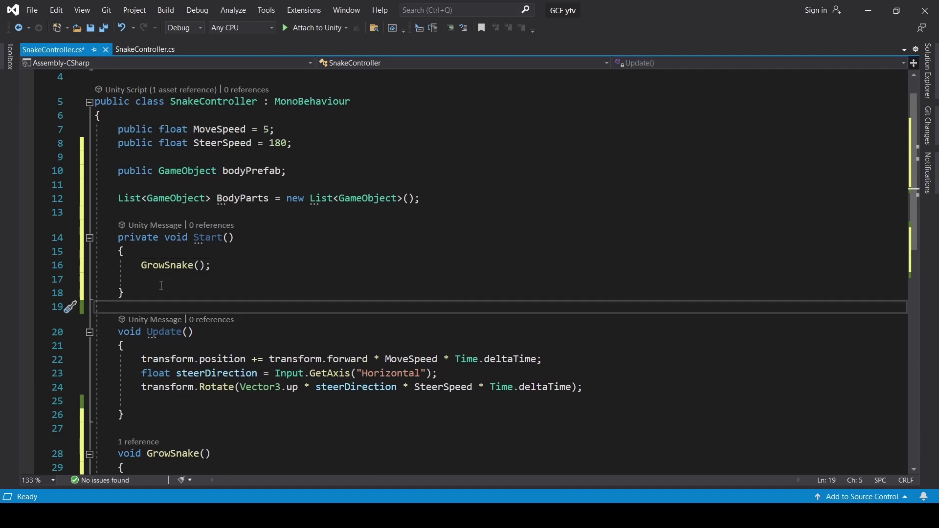
Copy the call so Start() runs GrowSnake() three times, save the script, and return to Unity.
left_click_drag(141, 265, 211, 265)
key("ctrl+c")
key("End")
key("Return")
key("ctrl+v")
key("Return")
key("ctrl+v")
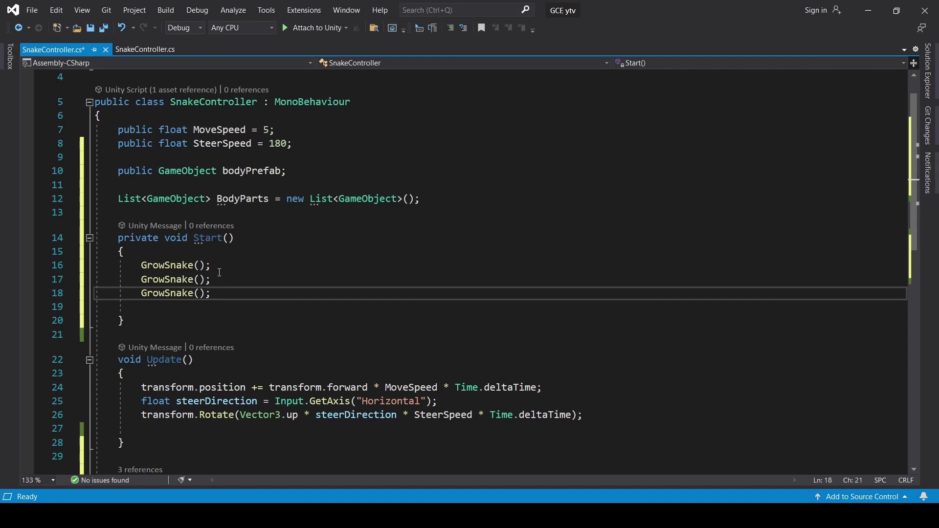
key("ctrl+s")
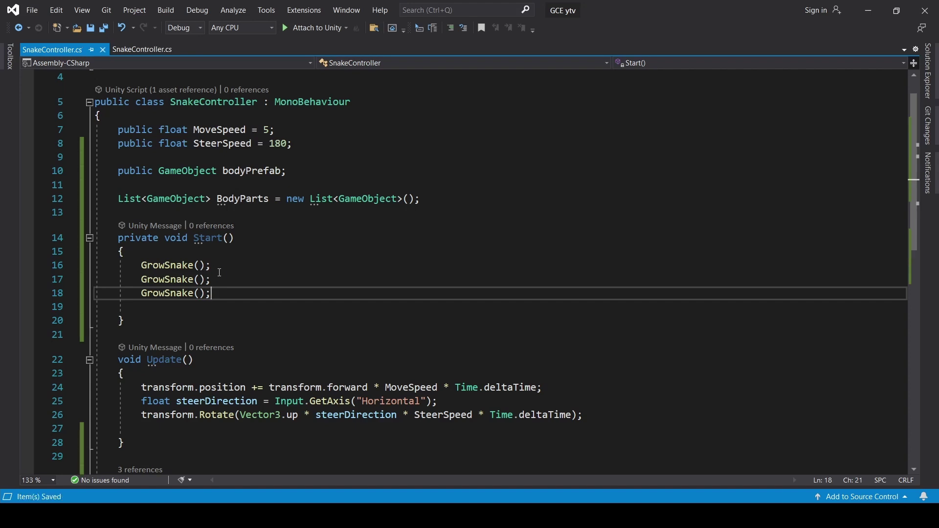
key("alt+Tab")
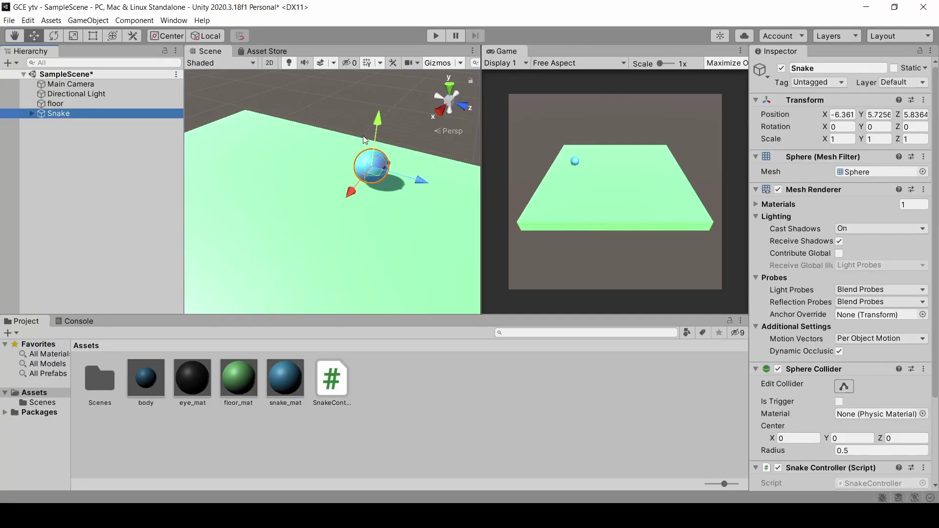
Assign the body prefab to the Snake Controller's Body Prefab field and enter Play mode.
scroll(912, 391, "down", 3)
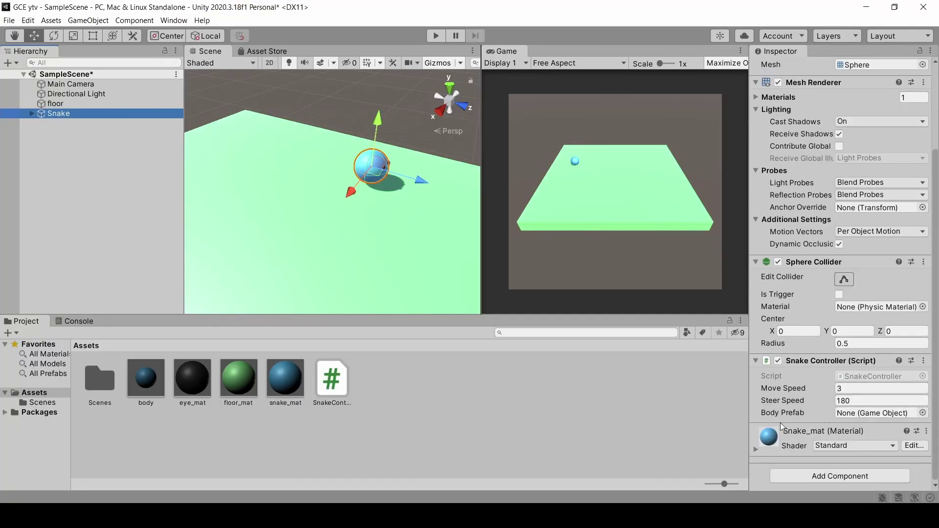
left_click_drag(151, 381, 659, 430)
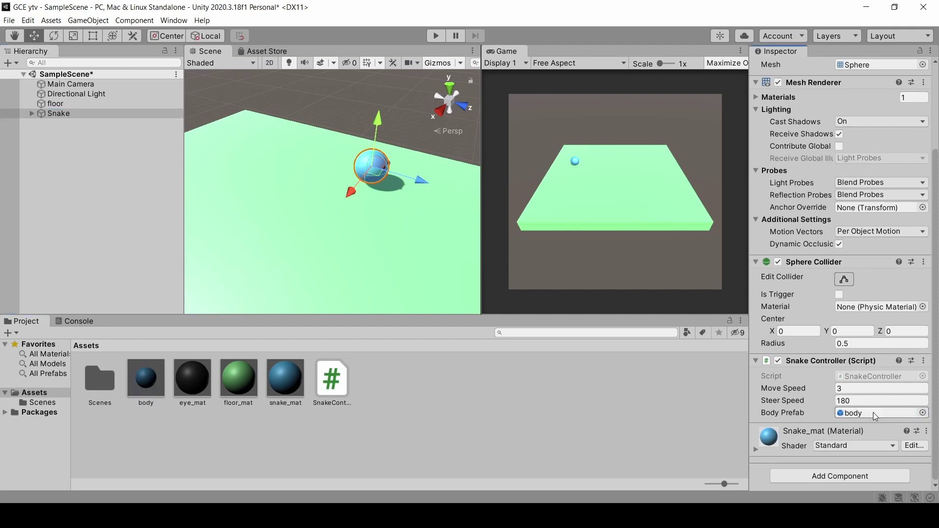
left_click_drag(659, 431, 874, 412)
left_click(444, 34)
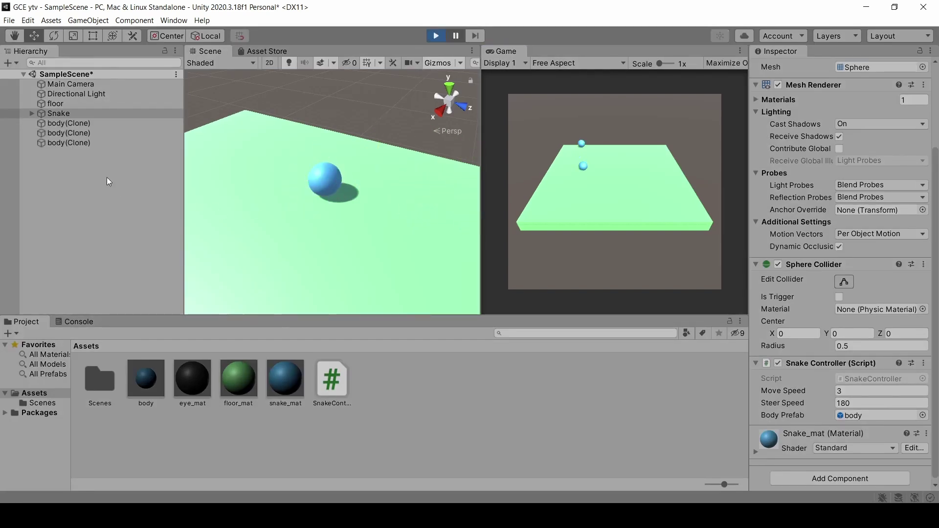
Inspect the three spawned body(Clone) objects in the Hierarchy.
left_click(82, 123)
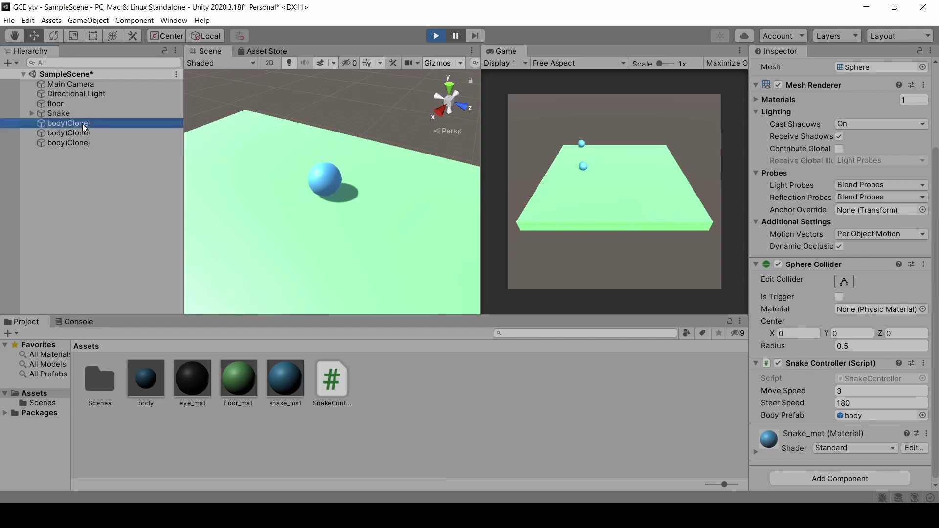
left_click(81, 136)
left_click(81, 145)
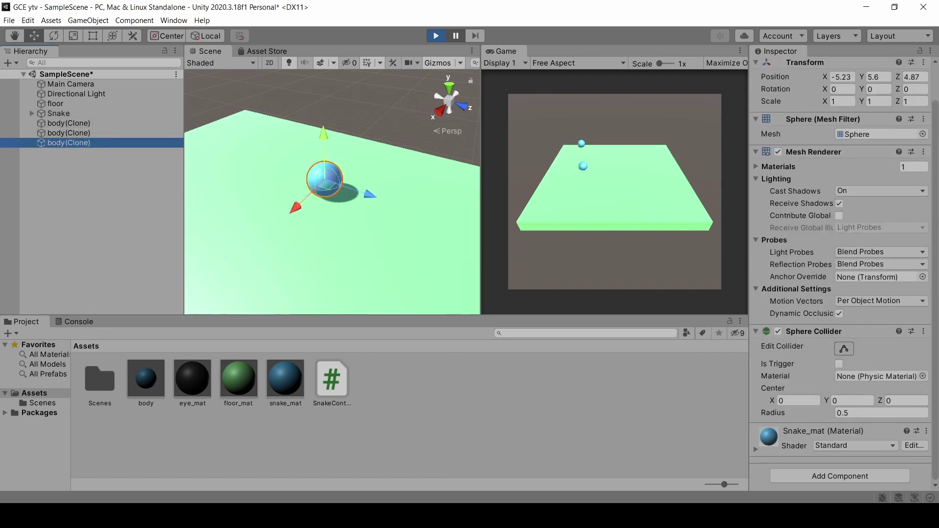
Steer the snake head left across the green floor, then return to the SnakeController script.
key("alt+Tab")
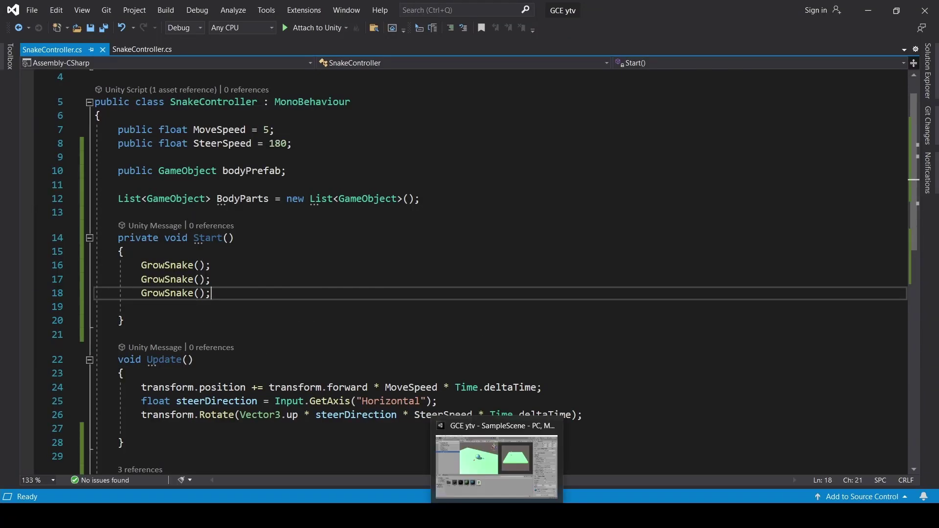
left_click(498, 470)
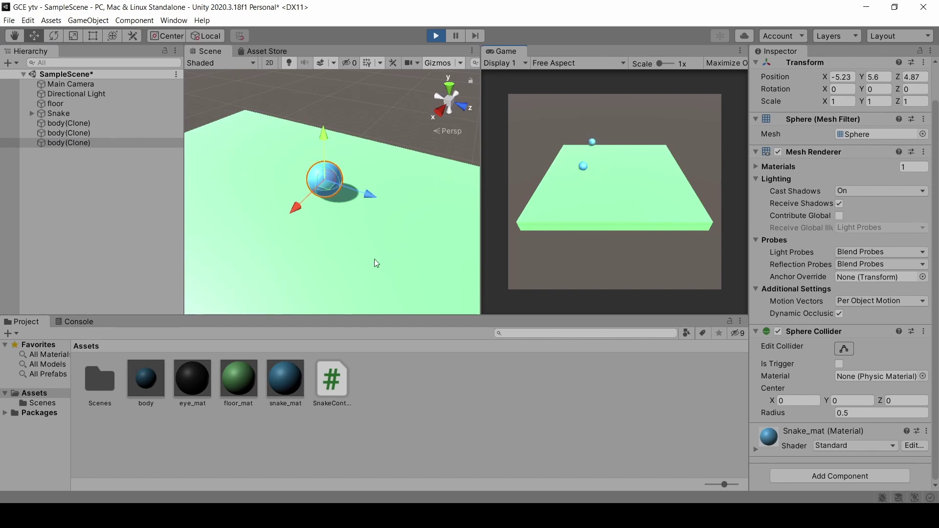
key("Left")
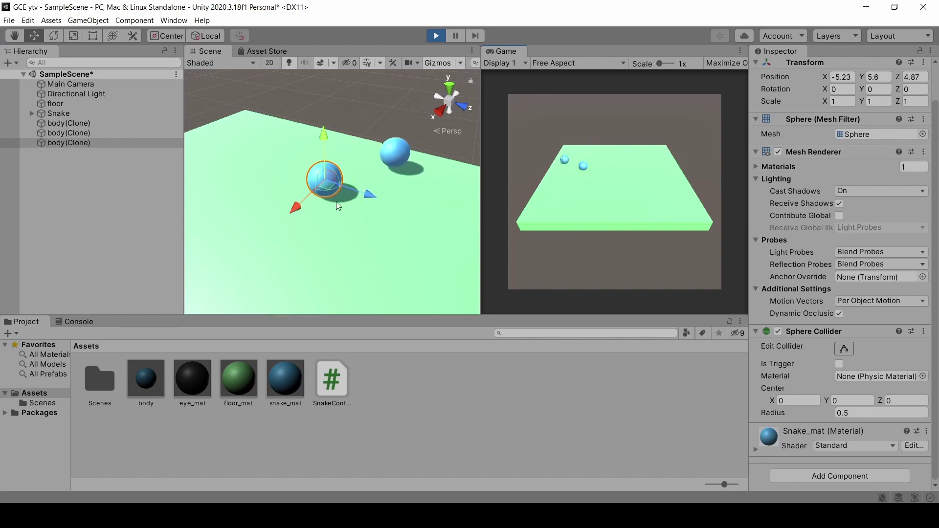
key("Left")
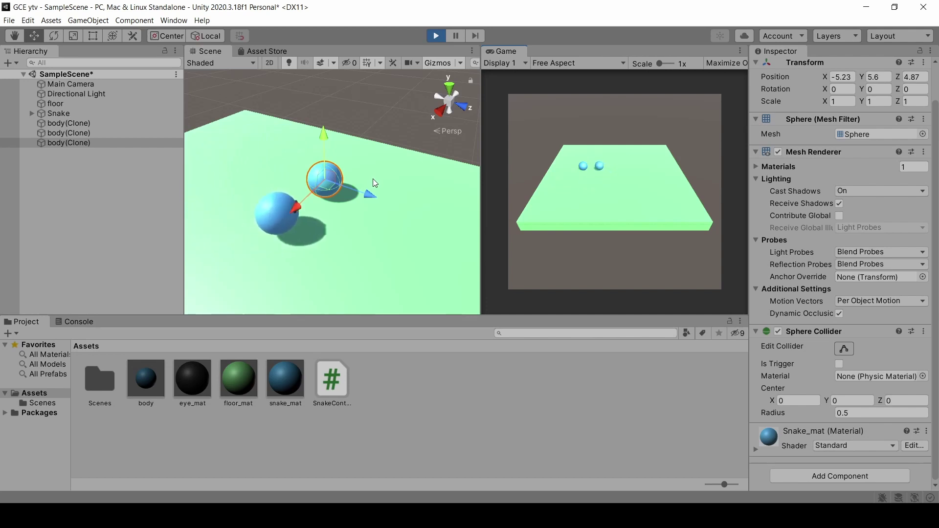
key("alt+Tab")
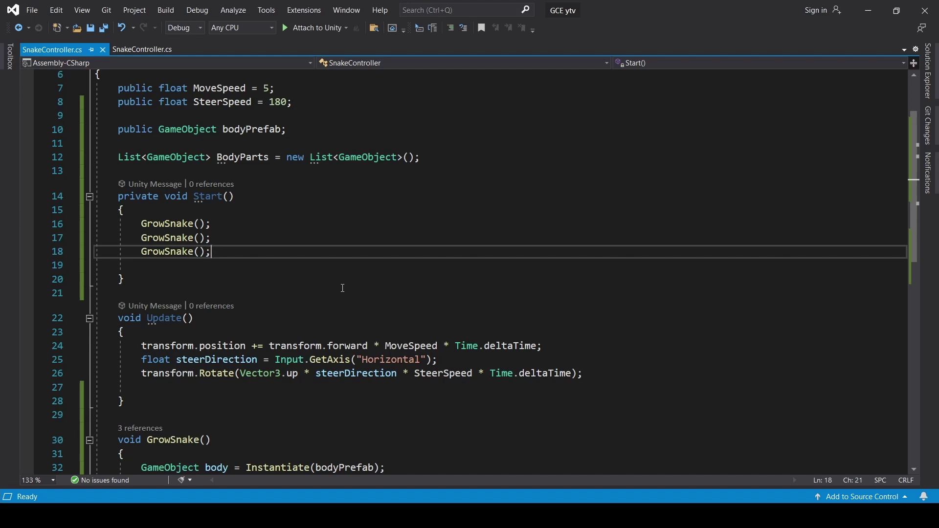
Add 'List<Vector3> PositionHistory = new List<Vector3>();' below BodyParts and open blank lines after the Rotate line.
left_click(459, 157)
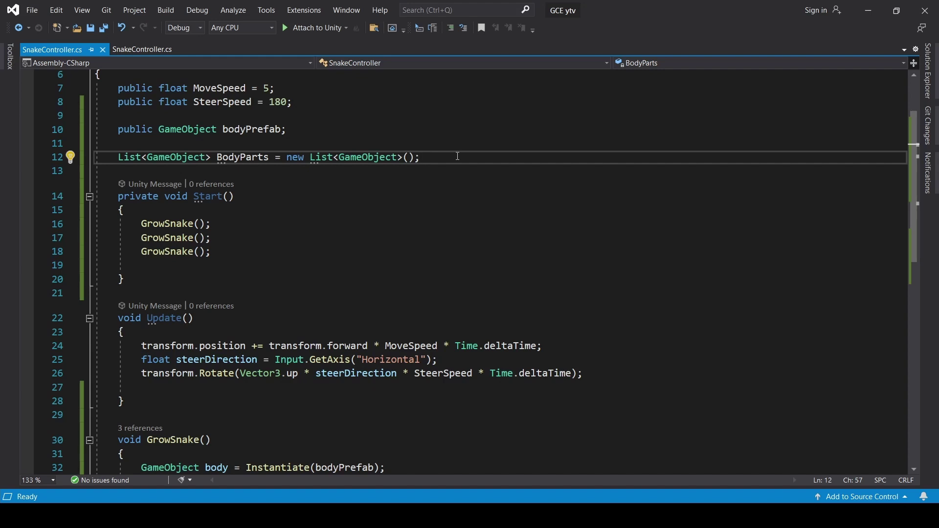
key("Return")
type("List<Vector3")
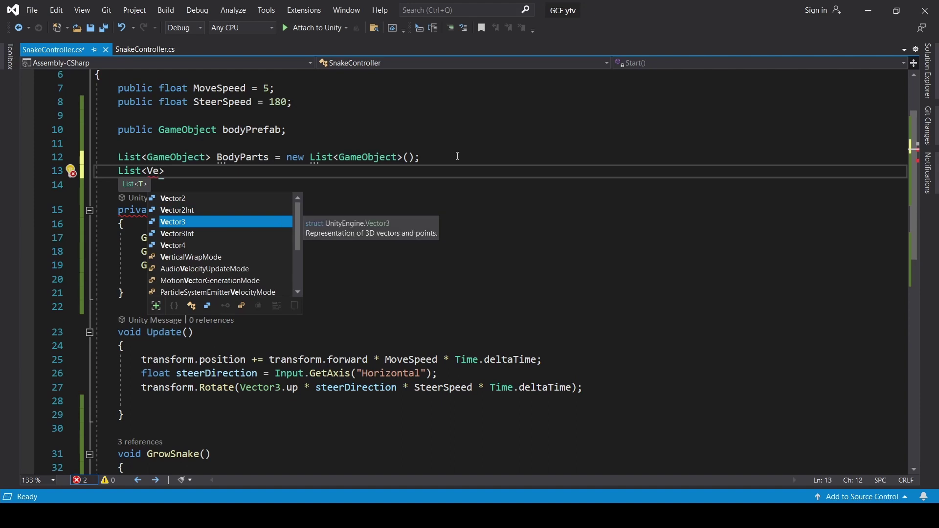
type("> Po")
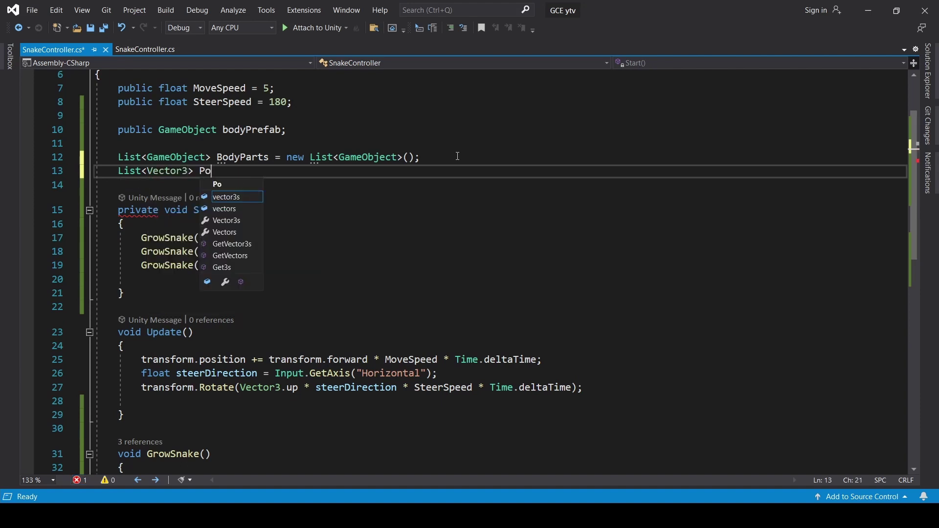
type("sitionHistory = new Li")
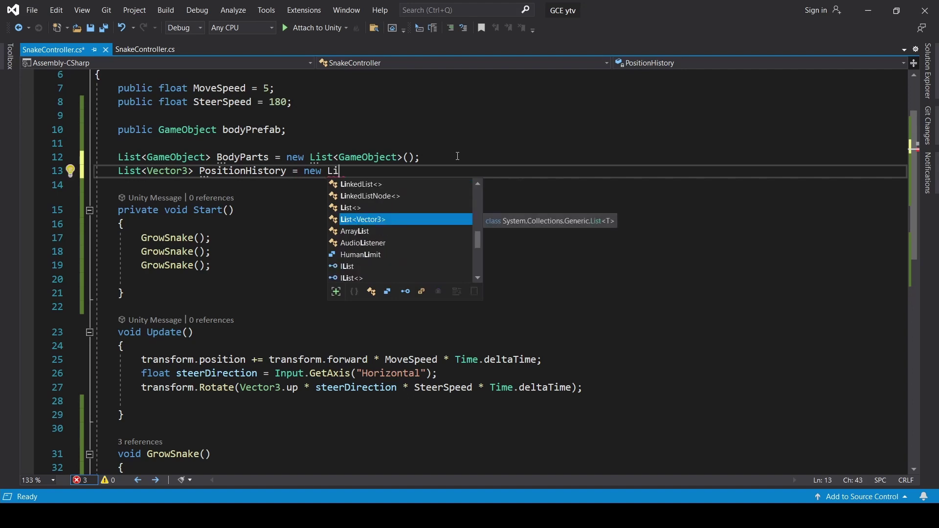
key("Tab")
type("();")
scroll(520, 304, "down", 2)
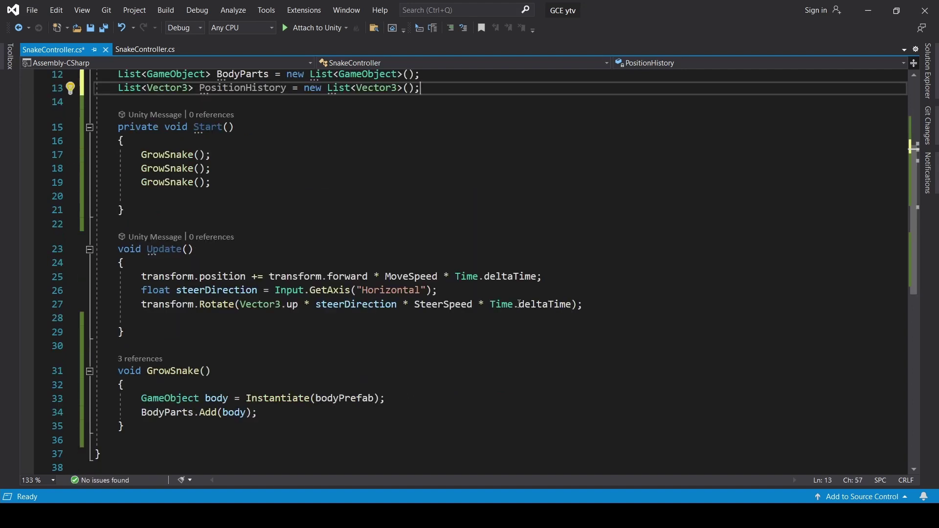
left_click(623, 307)
key("Return")
key("Return")
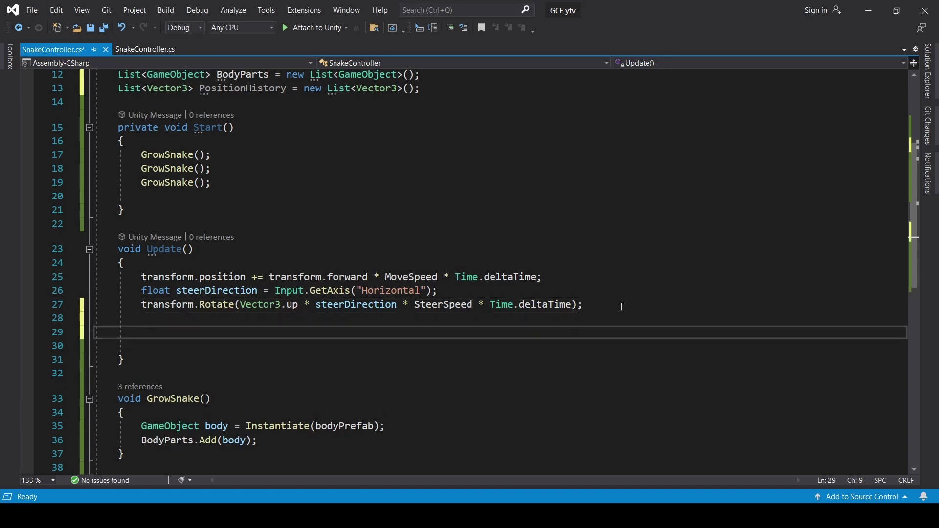
Begin the new Update line with 'PositionHistory.Insert(0,'.
type("Po")
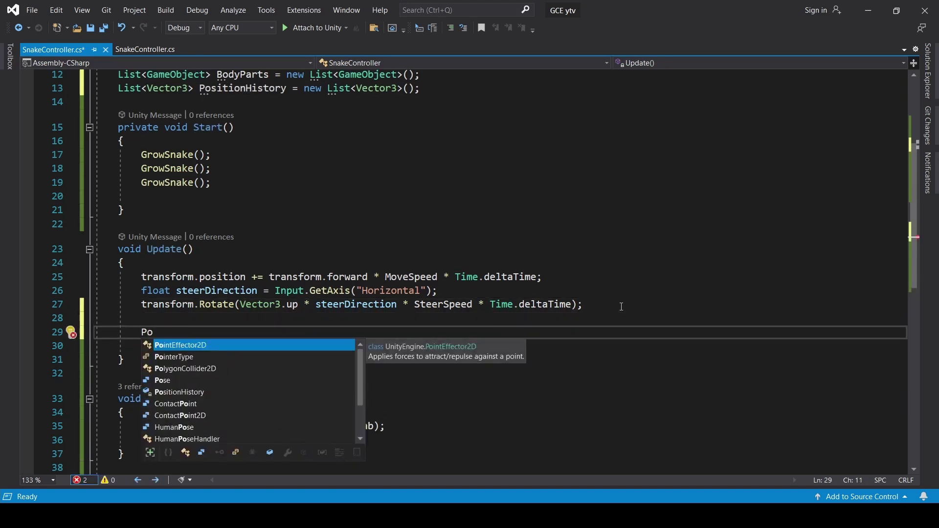
key("Down")
key("Down")
key("Down")
key("Down")
key("Tab")
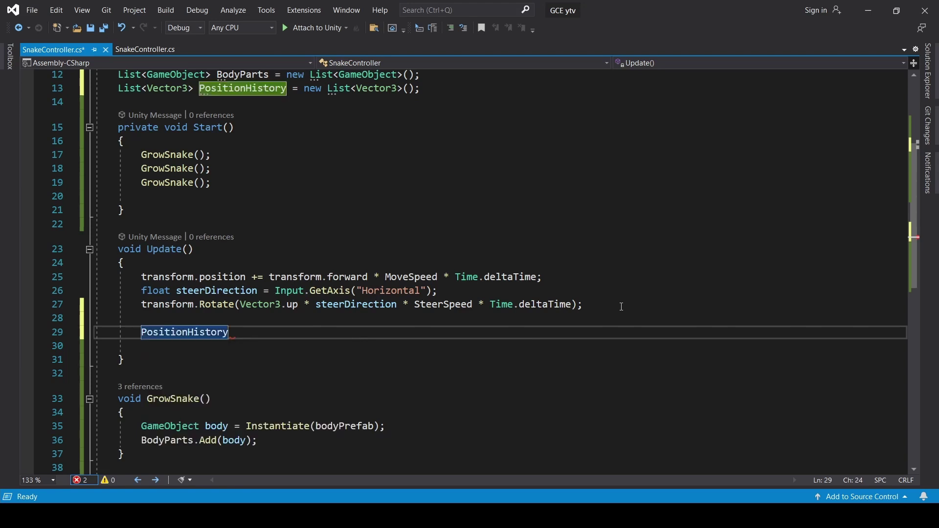
type(".In")
key("Down")
key("Tab")
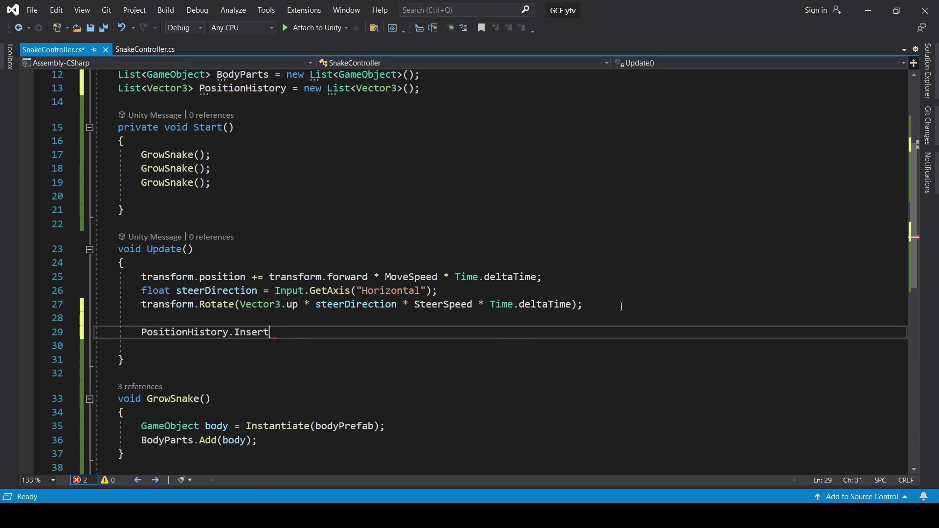
type("(")
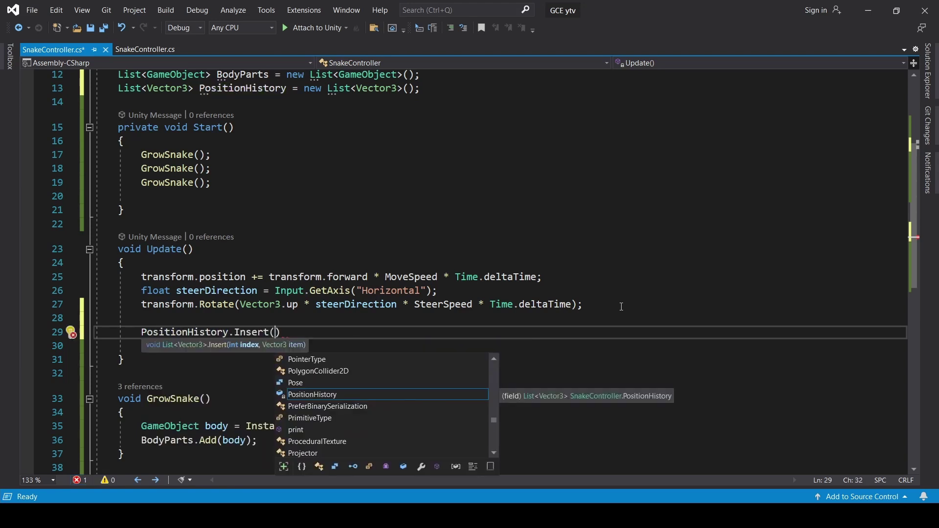
type("0,")
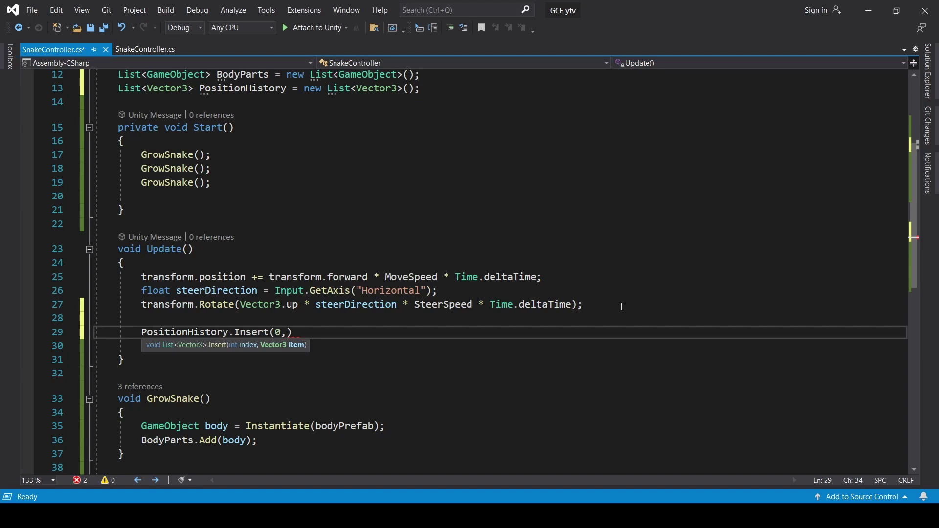
Pass transform.position as the inserted value, then start the next line with 'int index = 0;'.
type("tra")
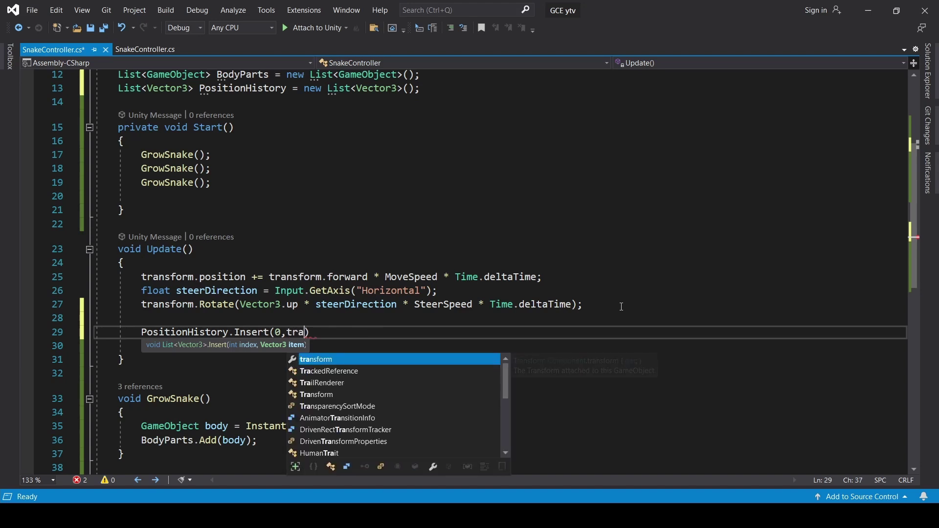
key("Tab")
type(".po")
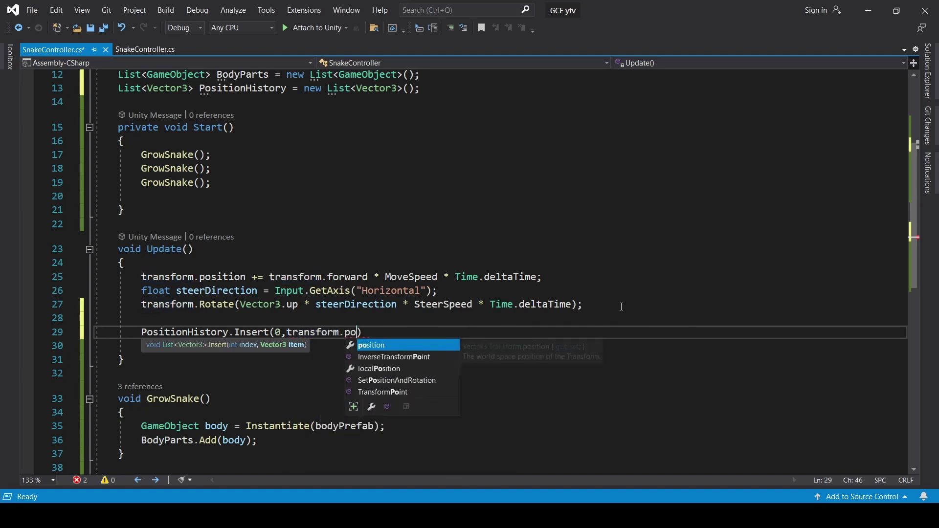
key("Tab")
type(");")
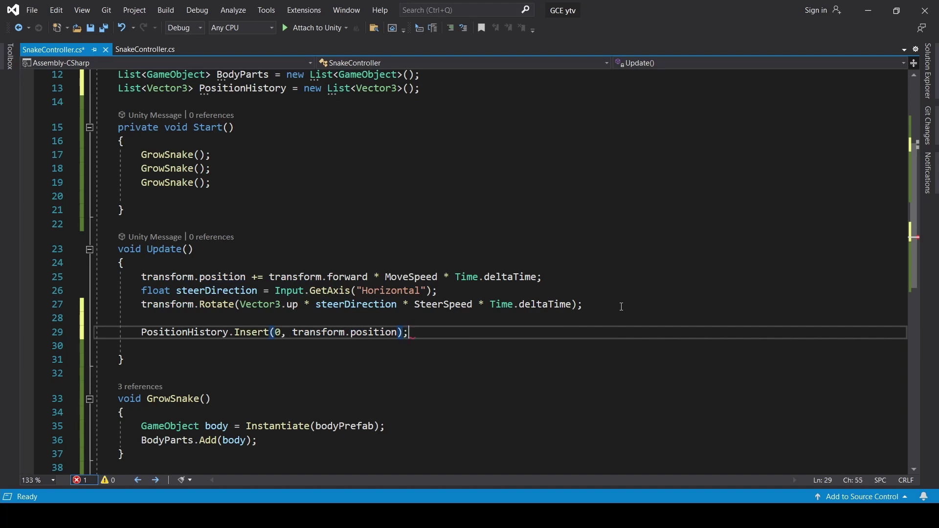
key("Return")
key("Return")
type("int ")
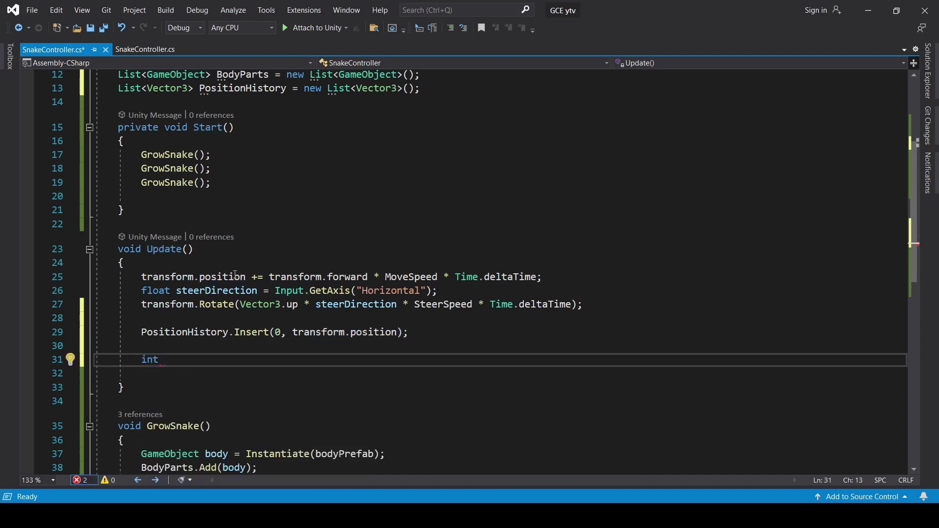
type("index")
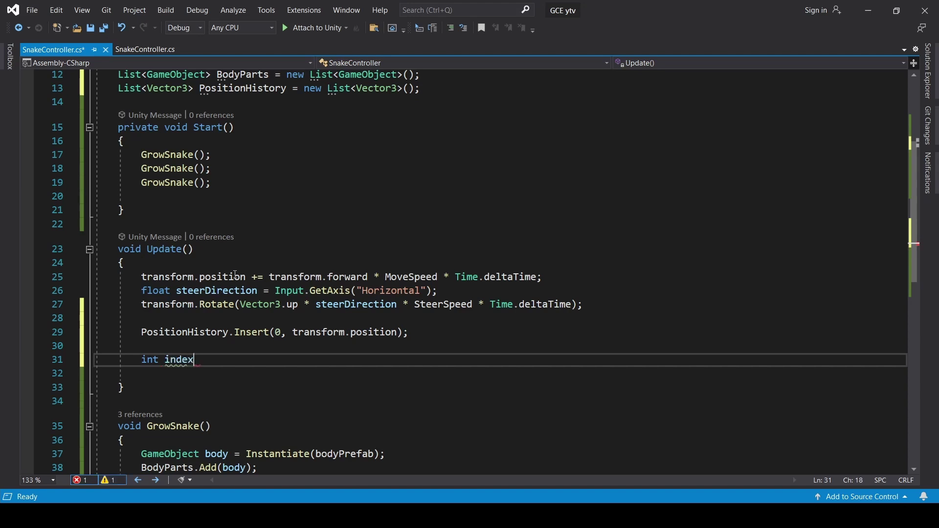
type(" = 0;")
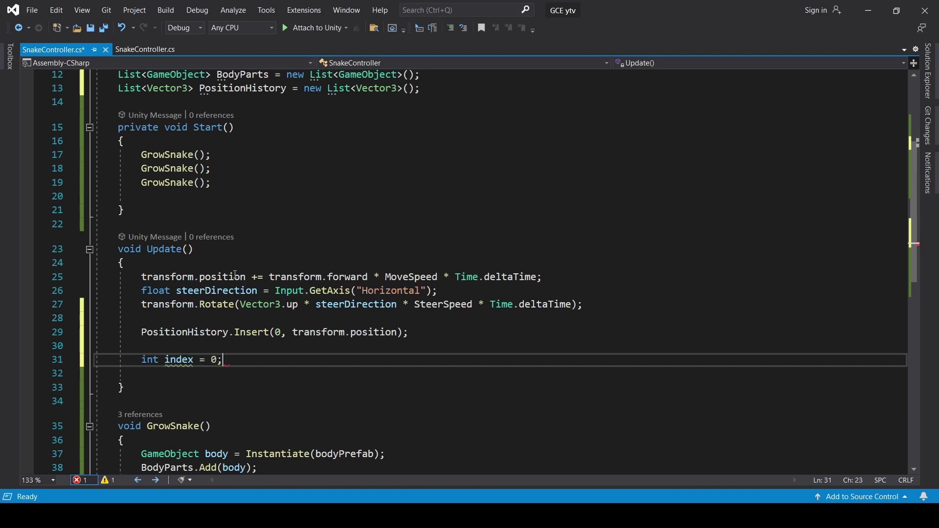
Add a foreach loop over each body in BodyParts below the index declaration.
key("Return")
type("for")
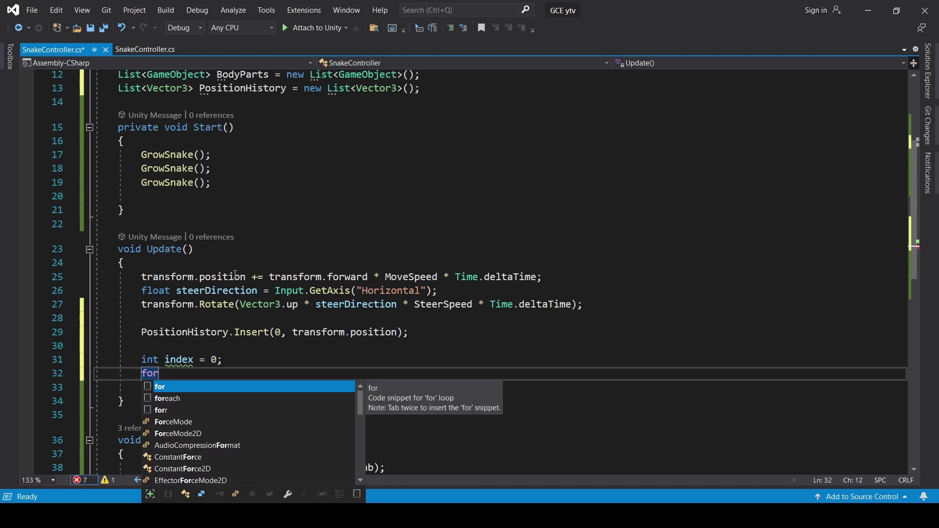
type("each(var bo")
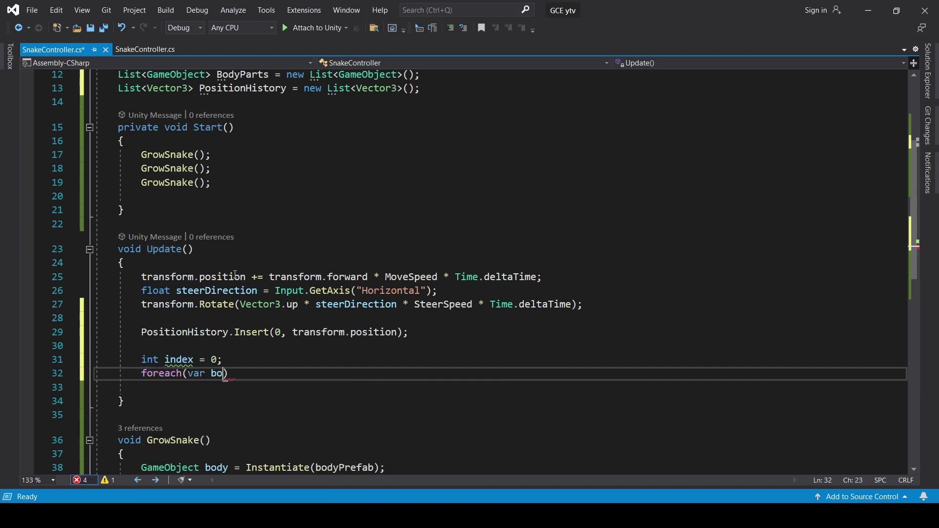
type("dy")
scroll(261, 318, "down", 2)
type("in B")
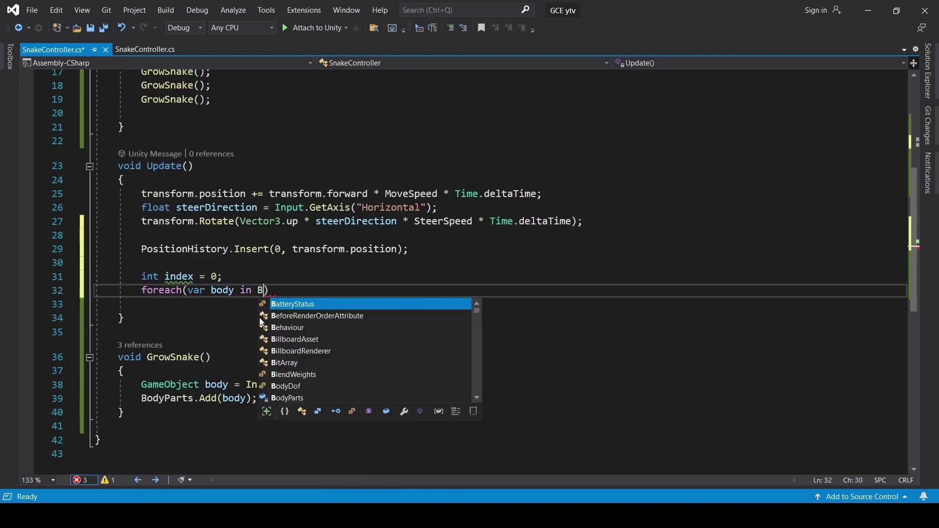
type("od")
key("Tab")
key("End")
key("Return")
Begin the loop body with Vector3 point = PositionHistory[Mathf.Clamp(index*.
type("{ Vec")
key("Down")
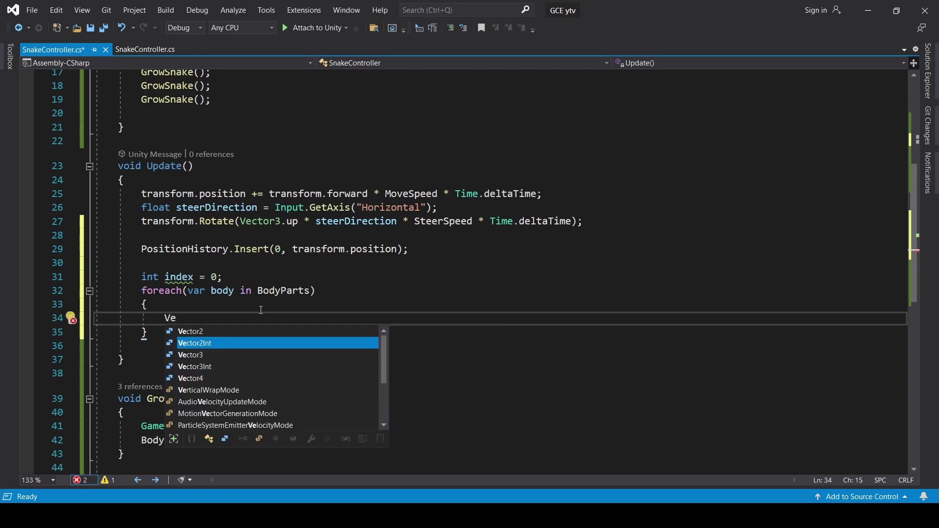
key("Down")
key("Tab")
type("point")
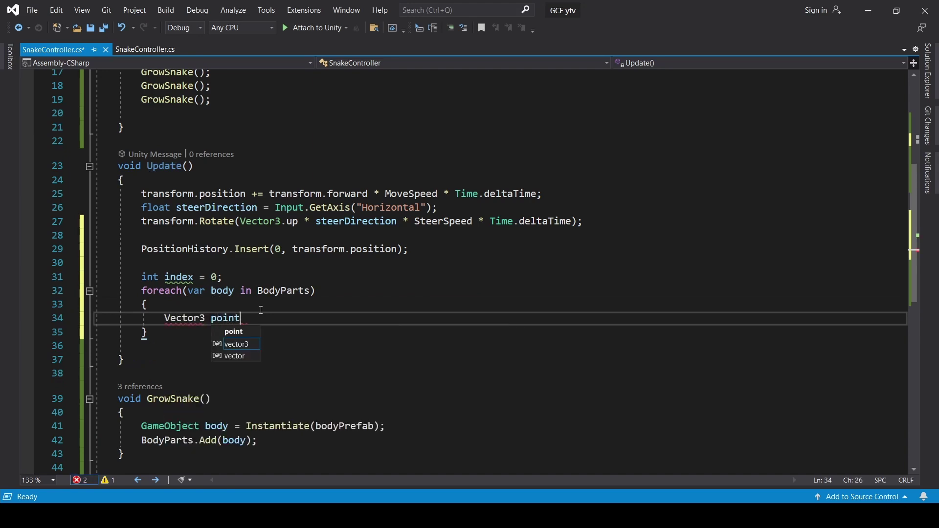
type(" =")
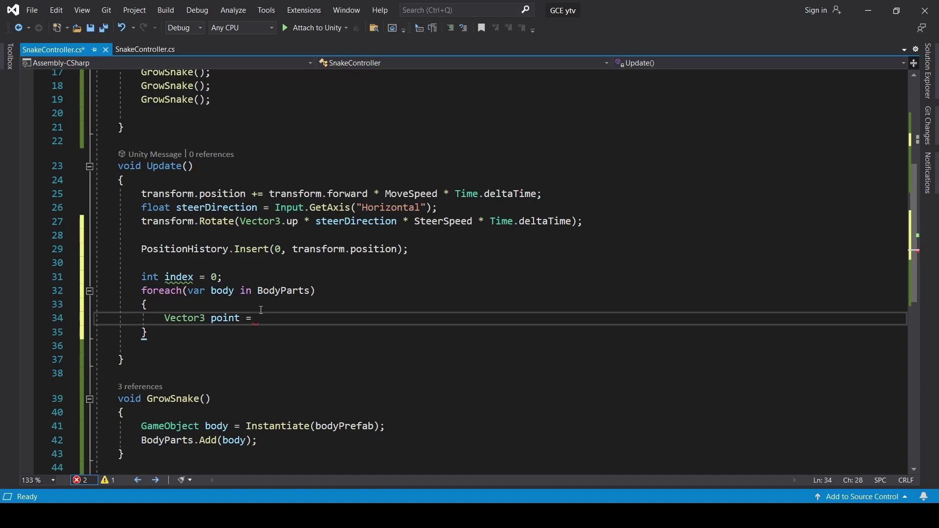
type("Po")
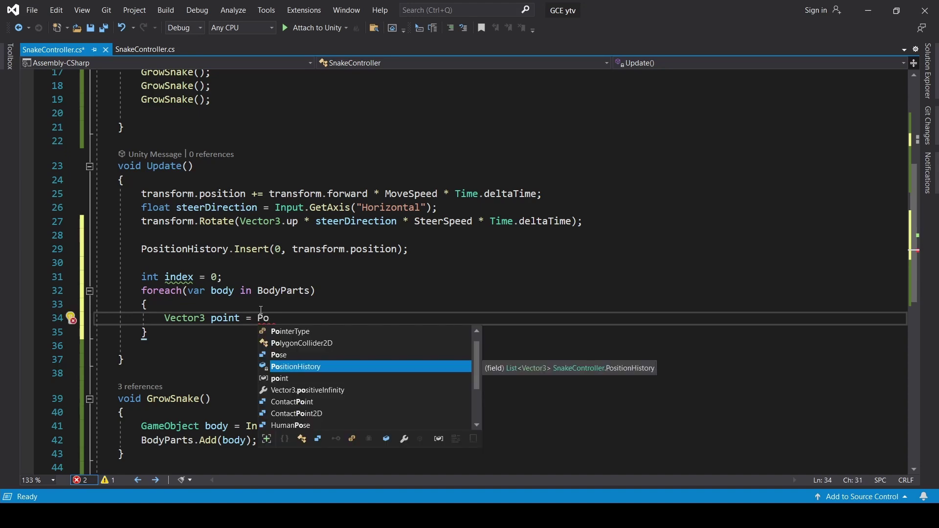
type("si")
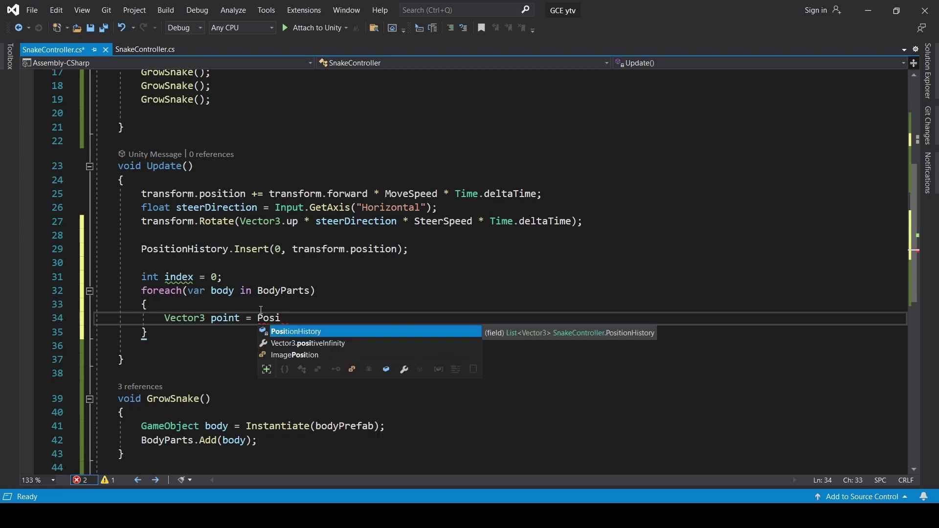
type("[M")
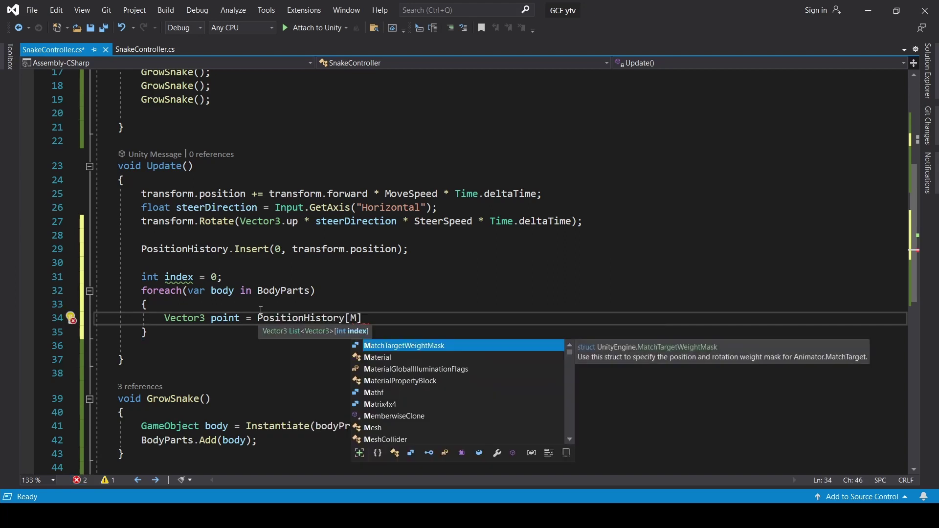
type("ath")
key("Tab")
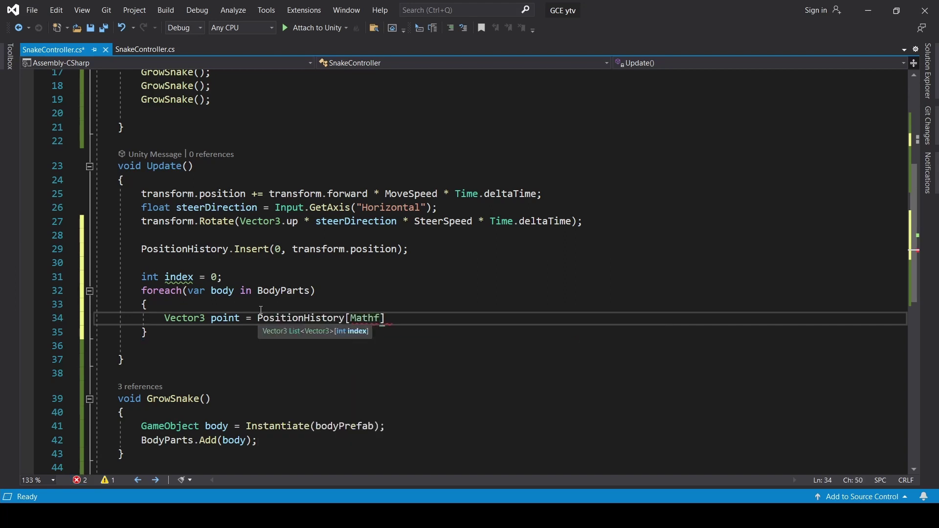
type(".Clamp(")
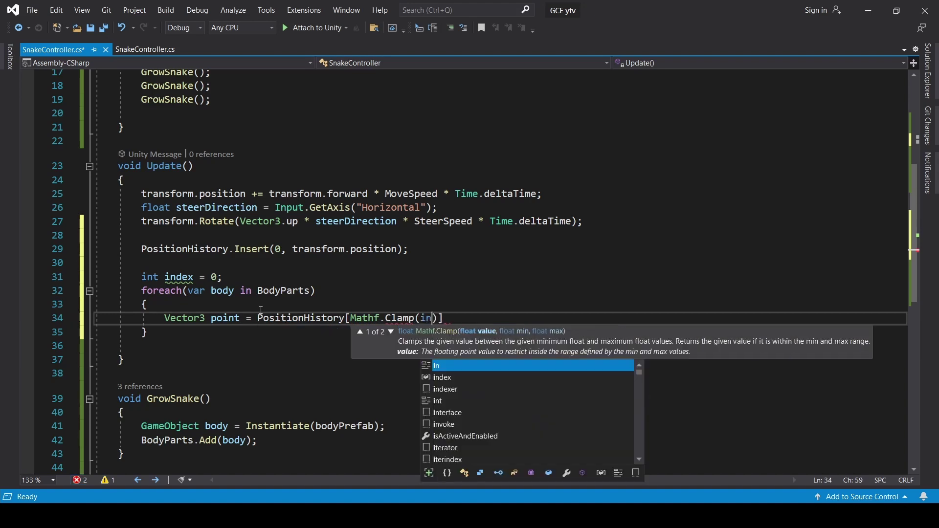
type("index*")
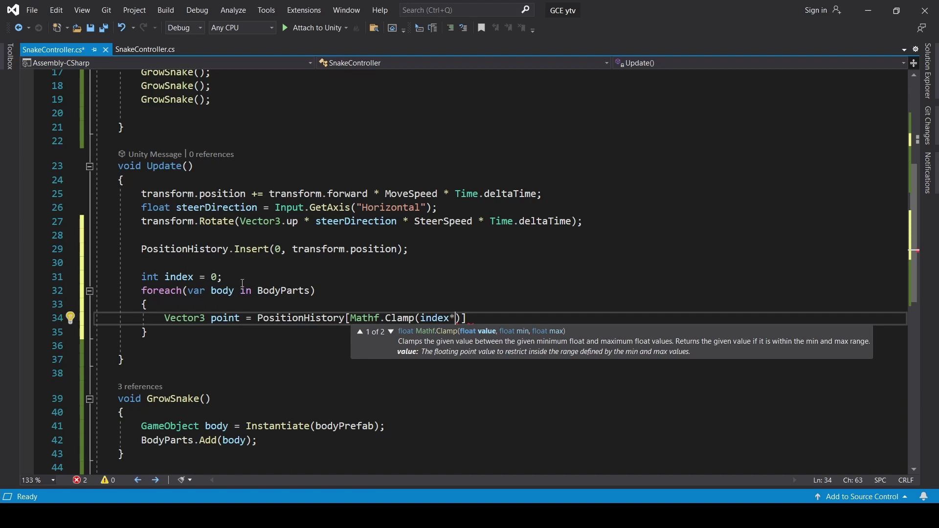
scroll(243, 283, "up", 4)
Add a public int Gap field below SteerSpeed and put Gap after index* in the Clamp call.
scroll(295, 130, "up", 1)
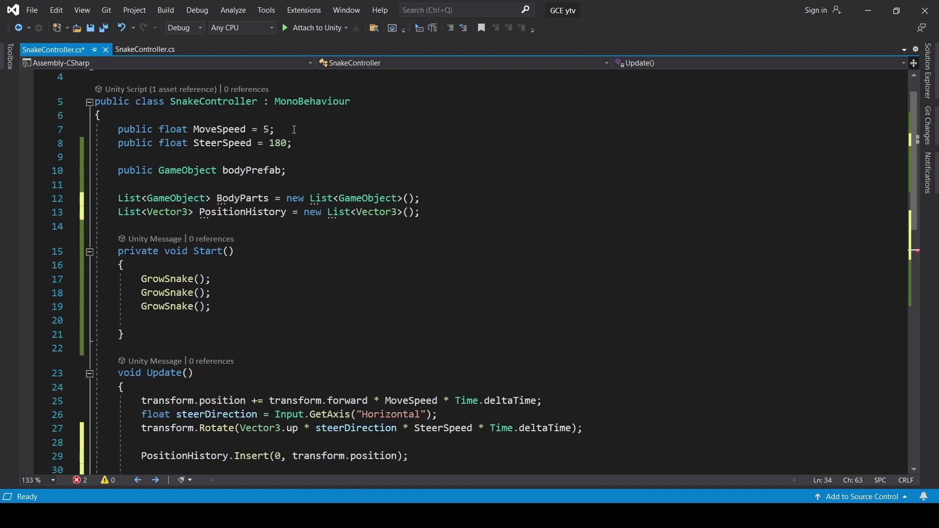
left_click(312, 150)
key("Return")
type("p")
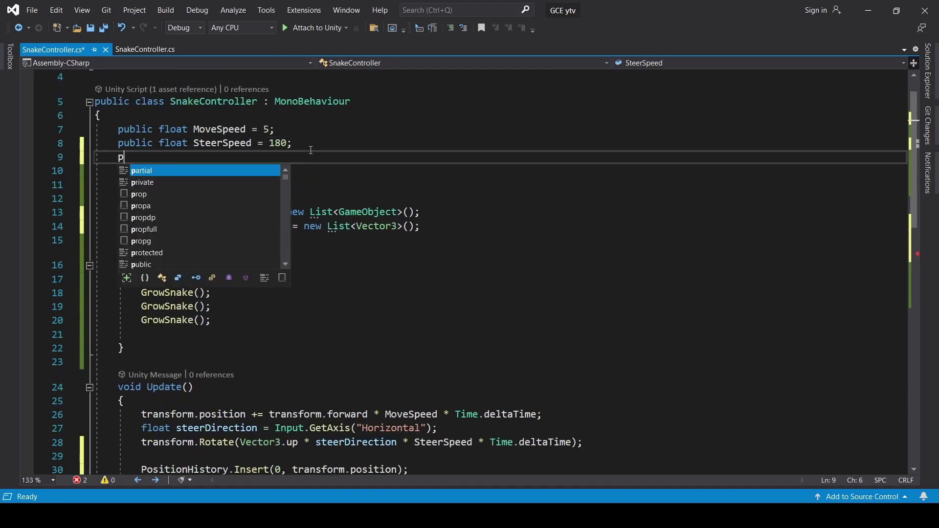
type("ubl ")
type("int ")
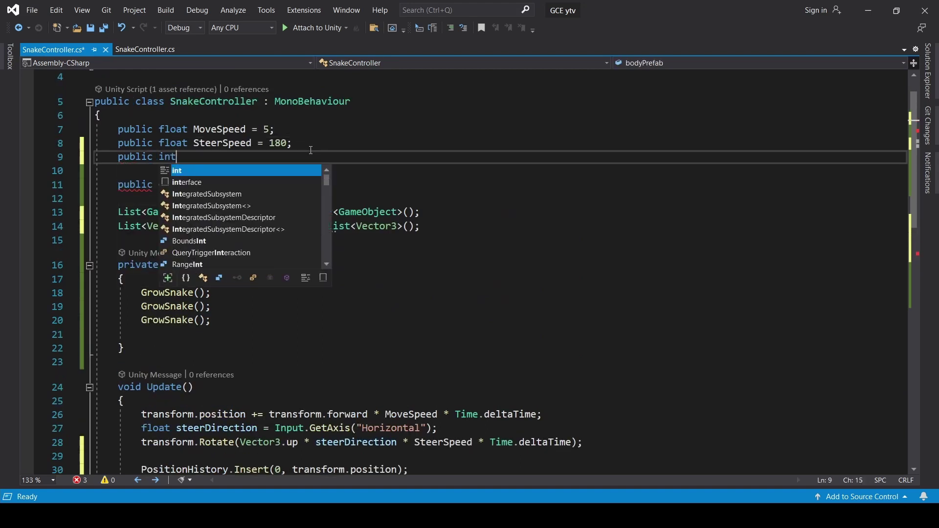
type("Ga")
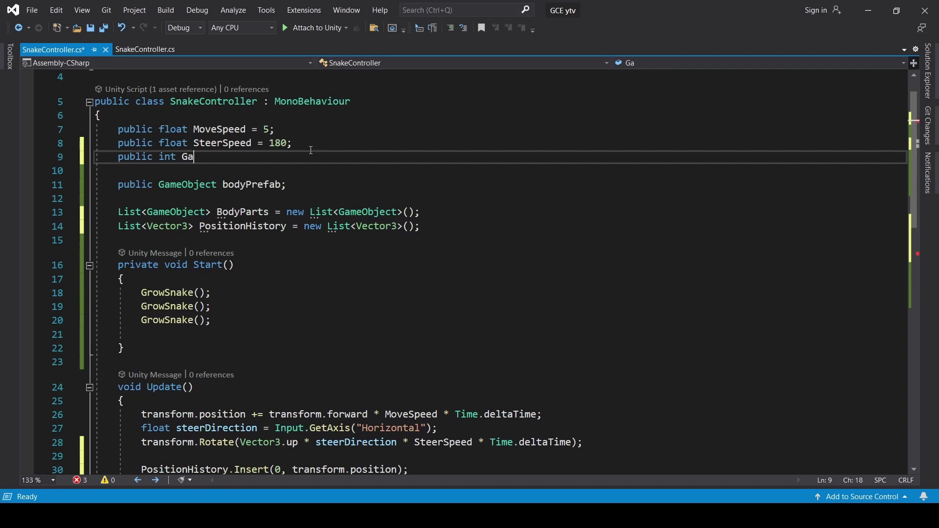
type("p")
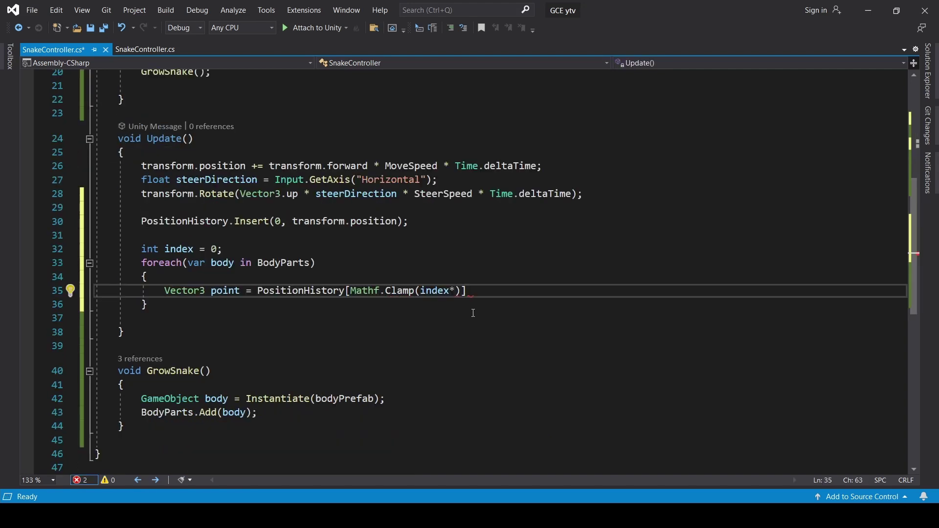
type("Gap,")
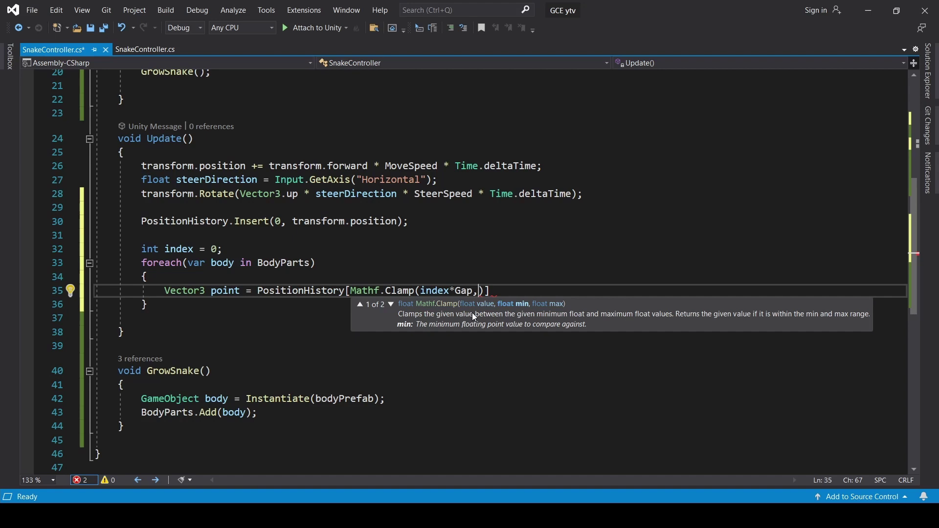
Enter 0 and PositionHistory.Count-1 as the Clamp minimum and maximum.
type("0,")
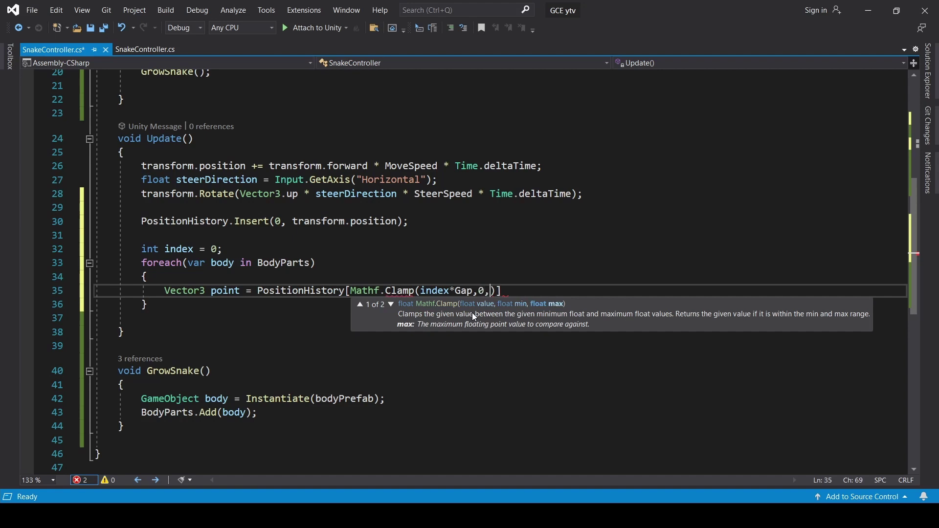
scroll(475, 317, "up", 4)
scroll(361, 272, "down", 2)
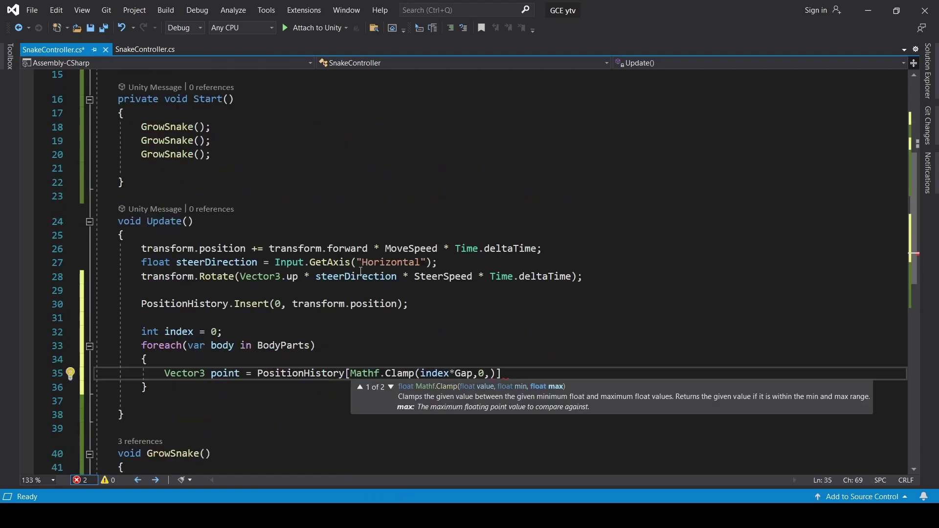
scroll(331, 283, "up", 1)
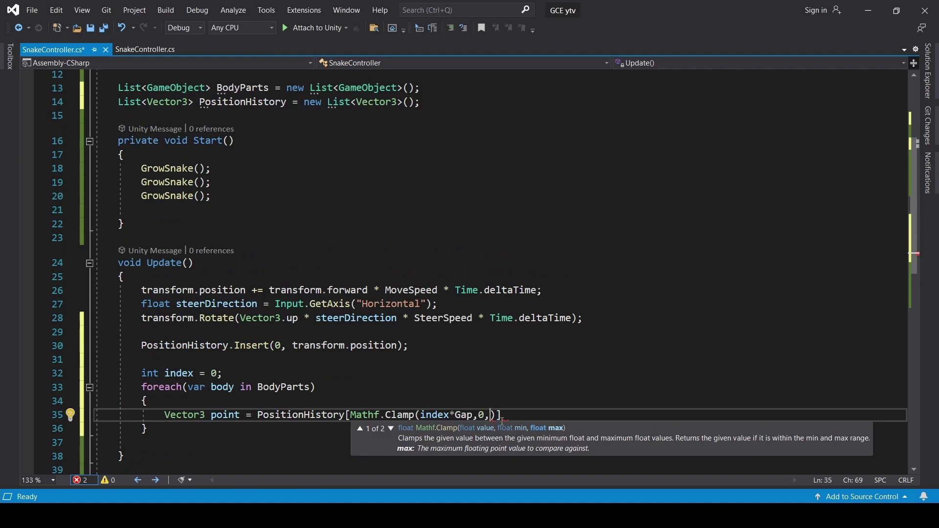
scroll(318, 148, "up", 1)
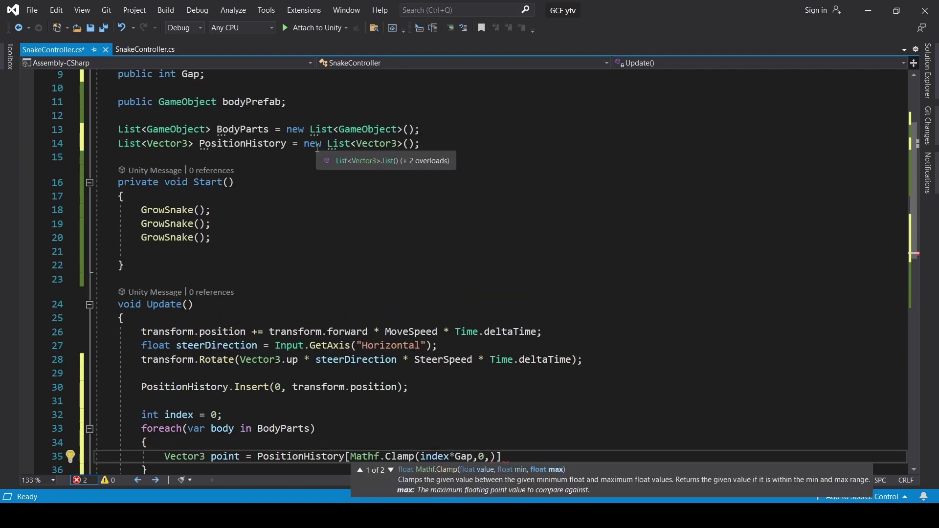
type("Po")
key("Tab")
type(".")
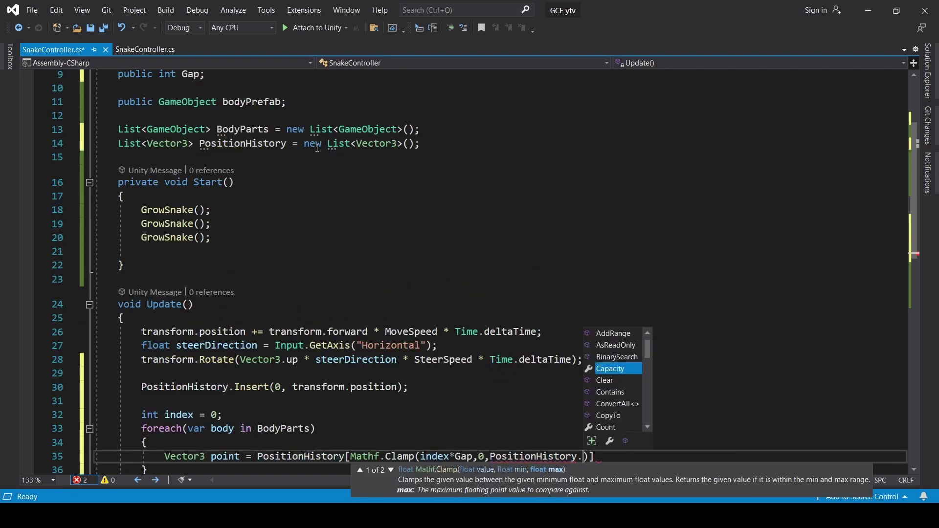
type("Co")
key("Tab")
type("-1")
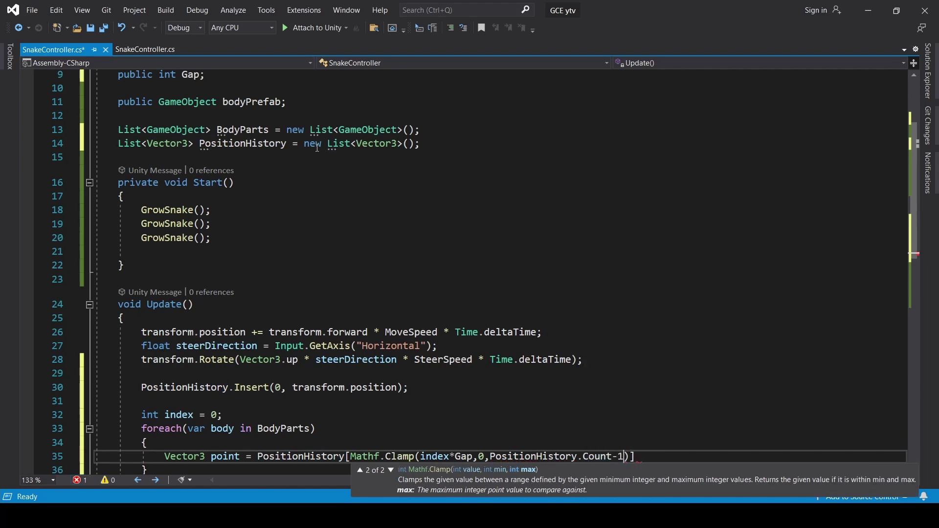
Check the 0 minimum argument, then end the point statement with a semicolon.
scroll(318, 148, "down", 2)
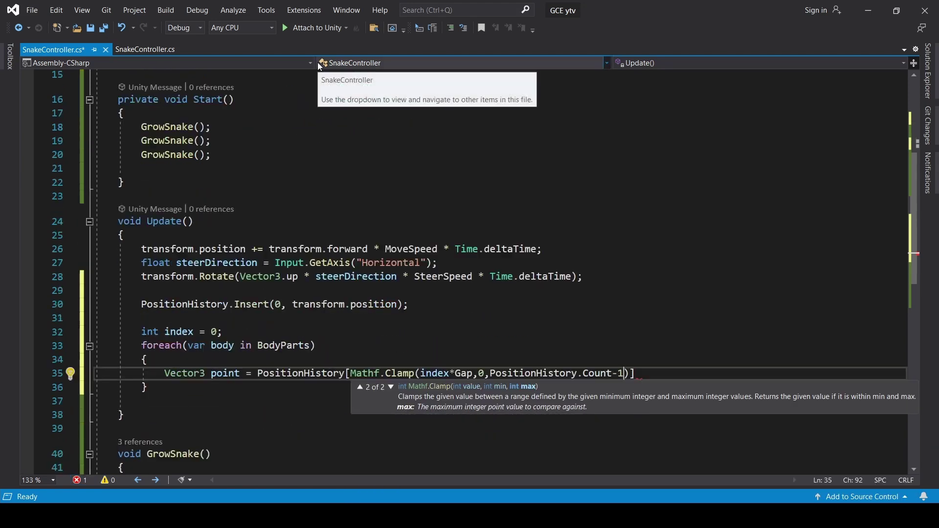
left_click(482, 375)
double_click(482, 374)
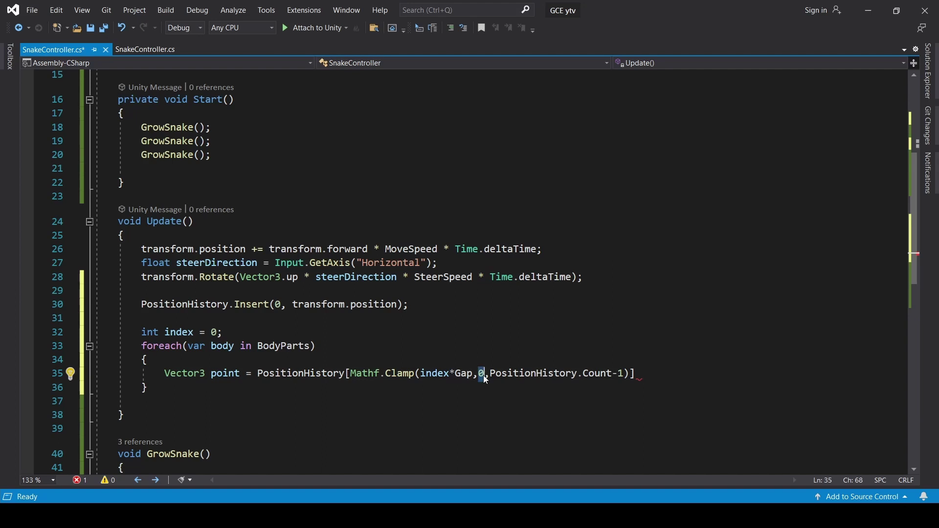
left_click(626, 374)
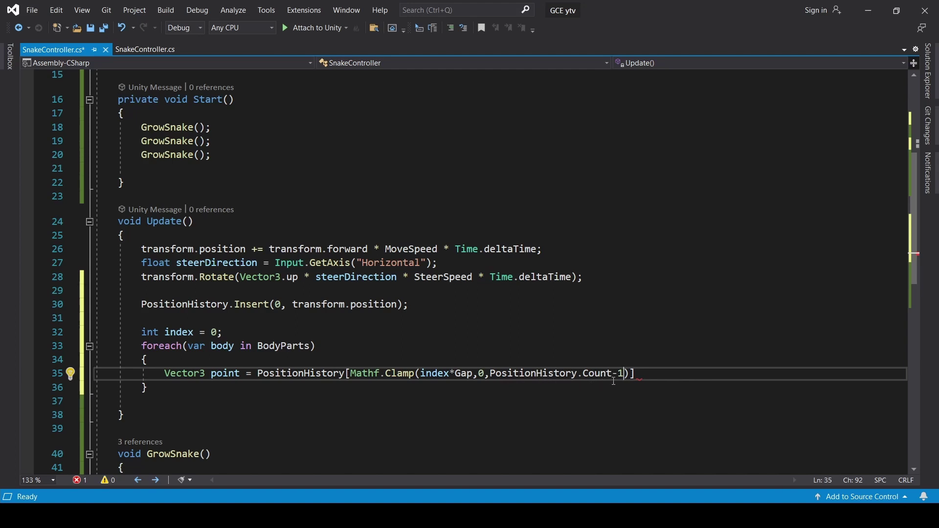
type(";")
key("Return")
key("Return")
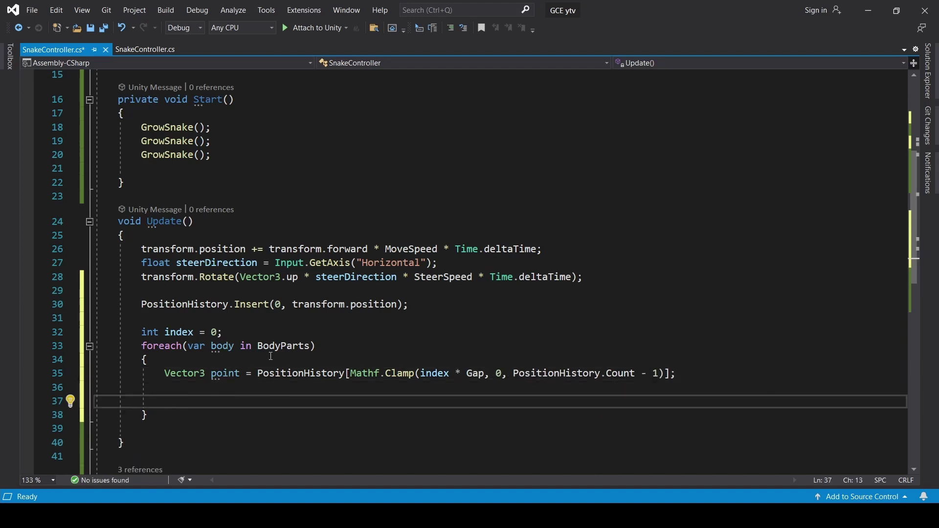
Declare Vector3 moveDirection = point - body.transform.position inside the loop.
type("V")
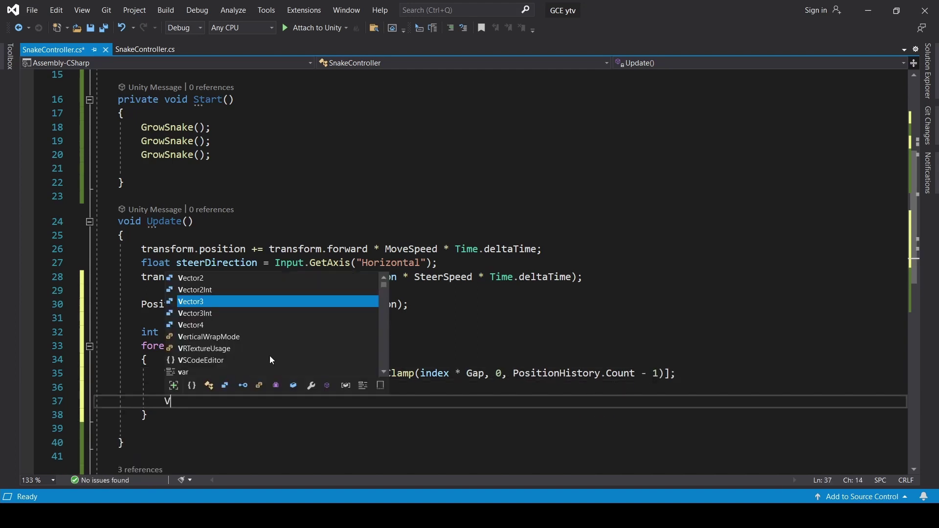
type("ector3 3")
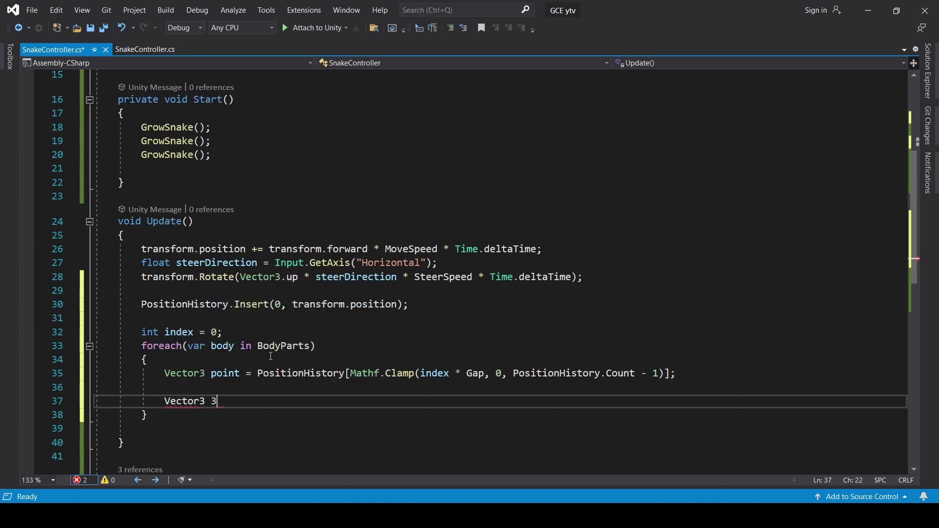
key("BackSpace")
type("move")
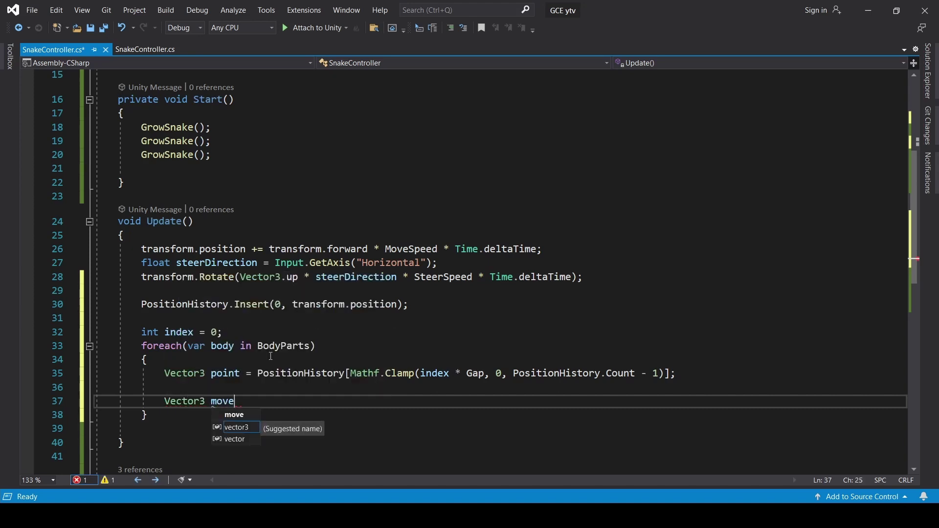
type("Directio")
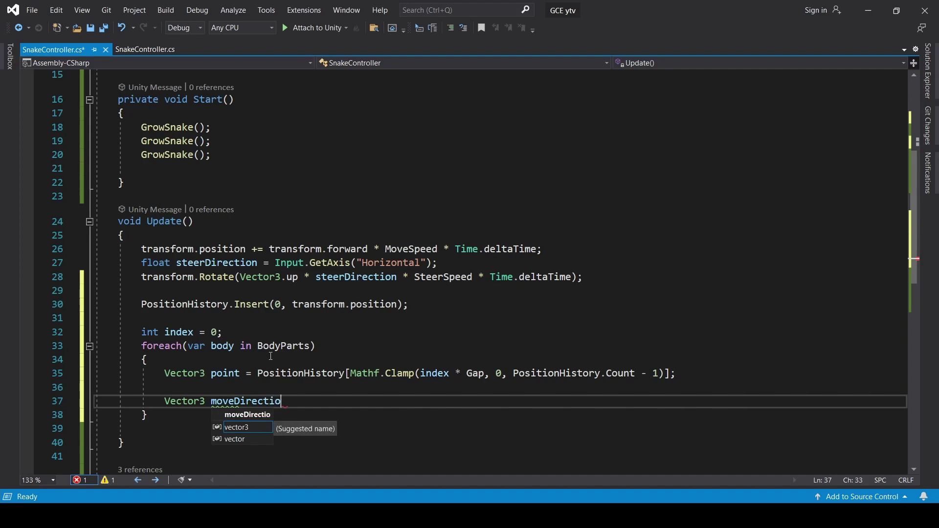
type("n = ")
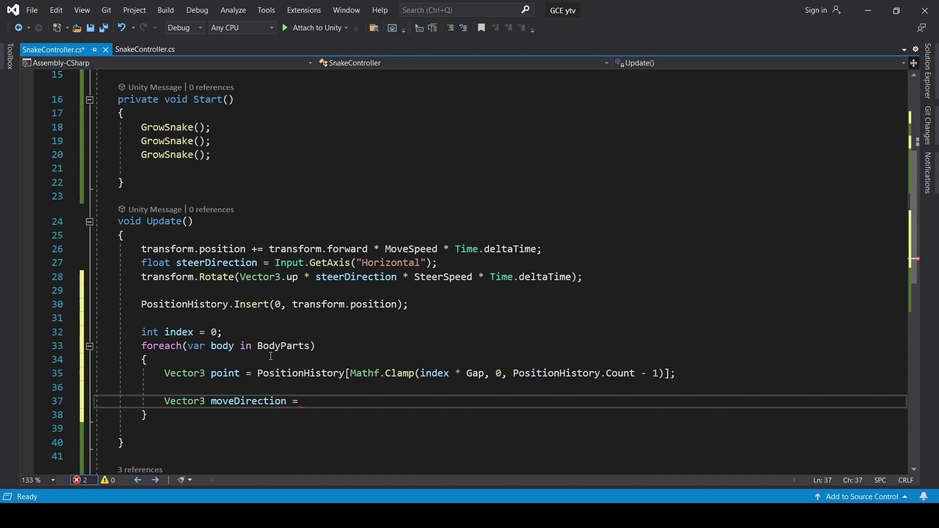
type("po")
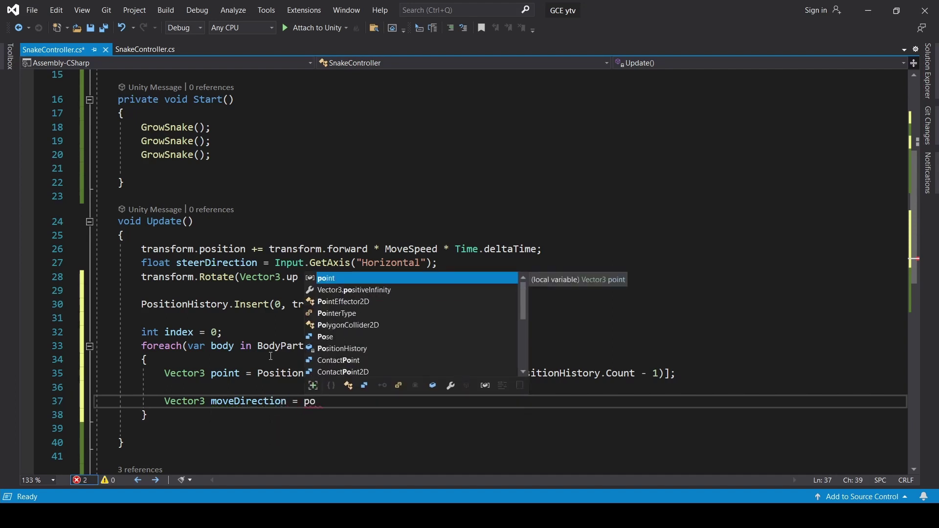
type("int - body.")
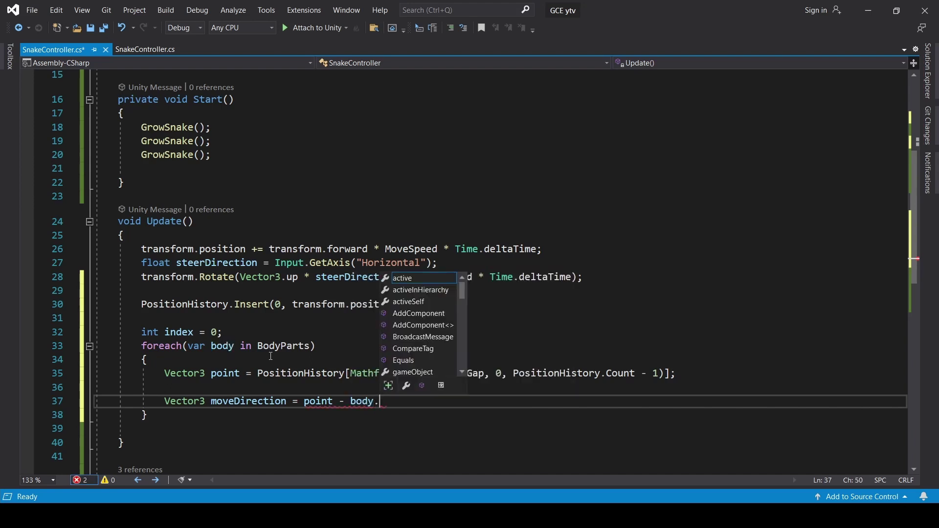
type("t")
type("r")
key("Tab")
type(".p")
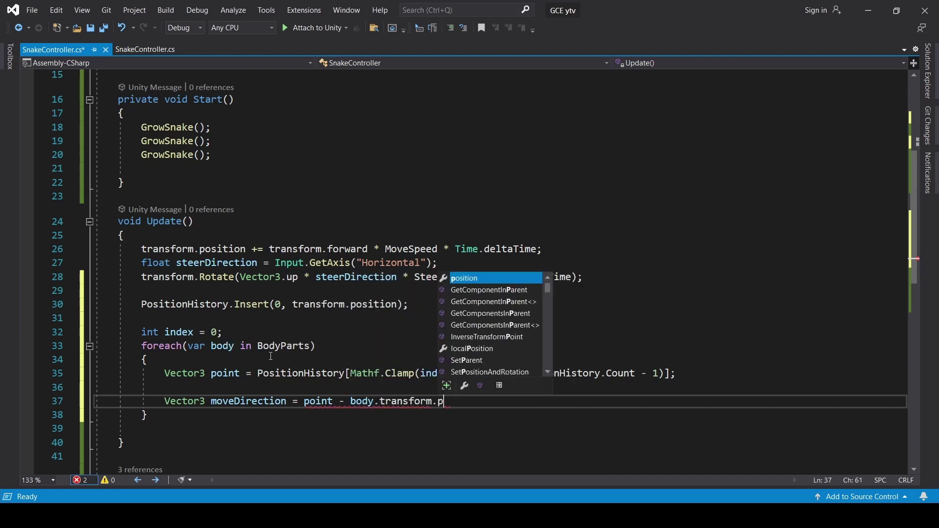
type("osition;")
key("Return")
Add moveDirection * MoveSpeed * Time.deltaTime to body.transform.position.
type("bo")
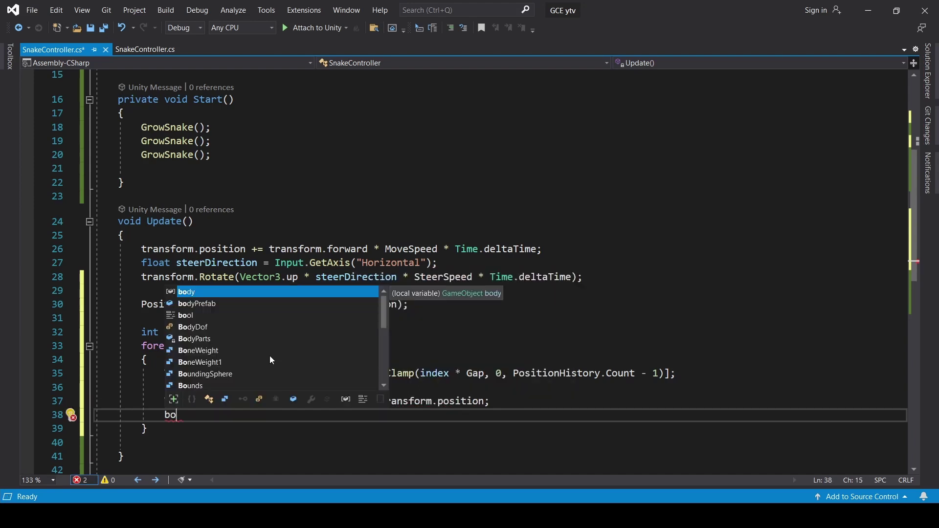
type("dy.tr")
key("Tab")
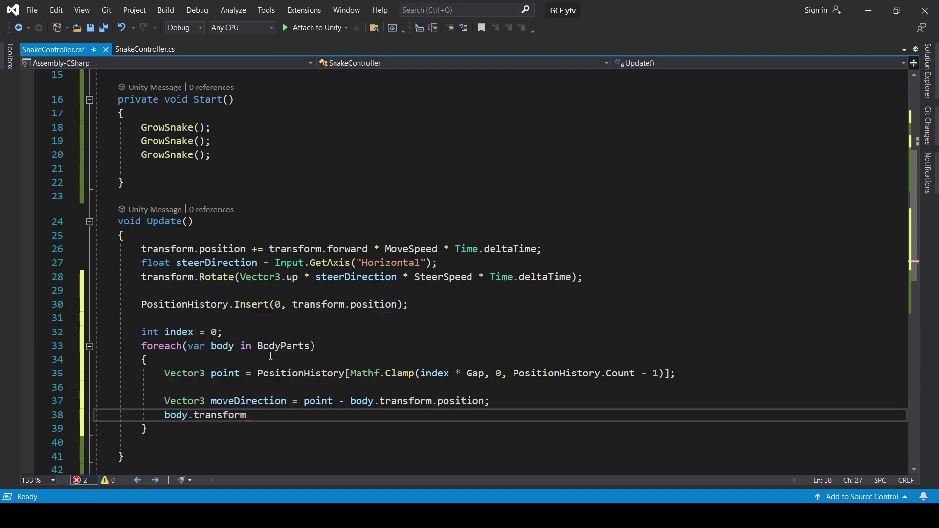
type(".po")
key("Tab")
type("+")
type("= mo")
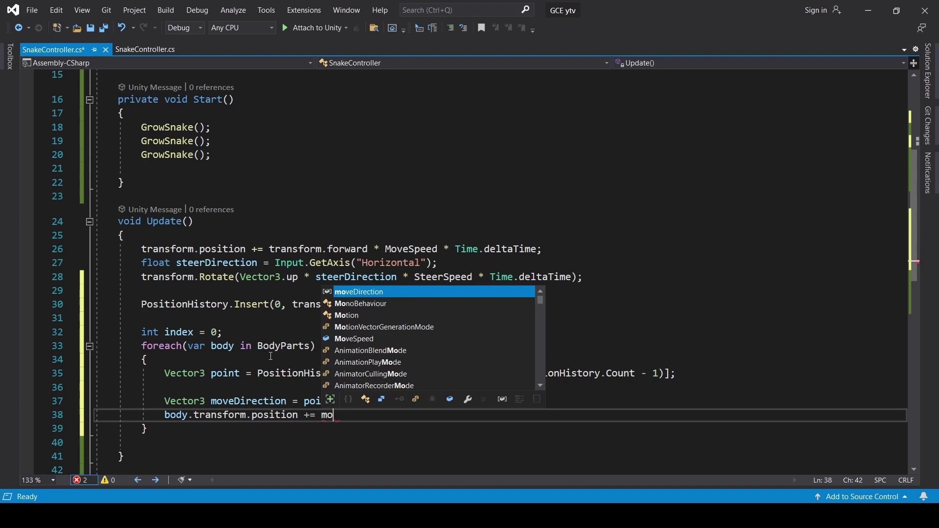
key("Tab")
type("*")
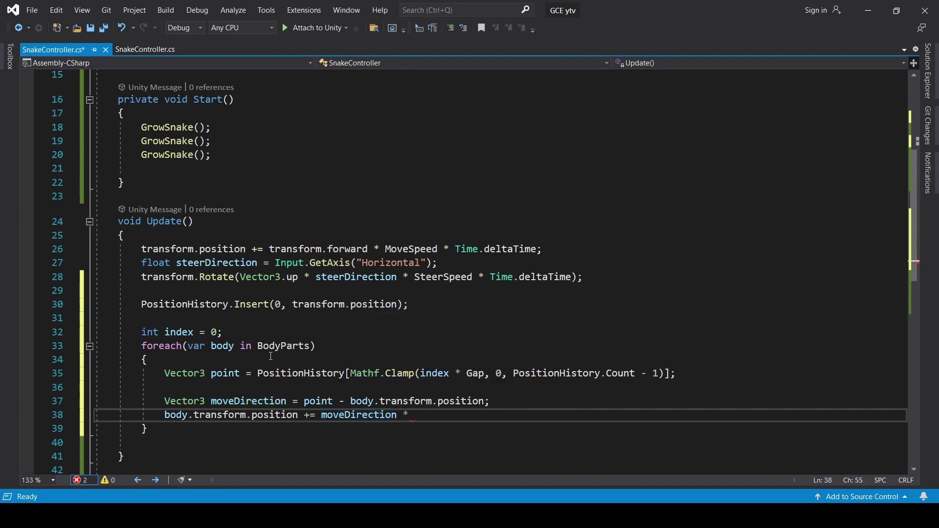
type(" mo")
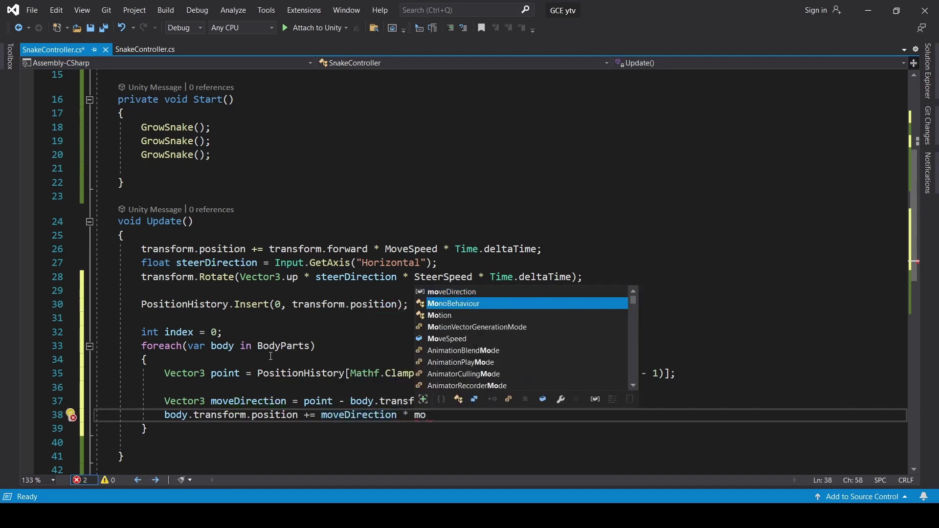
key("Down")
key("Down")
key("Down")
key("Tab")
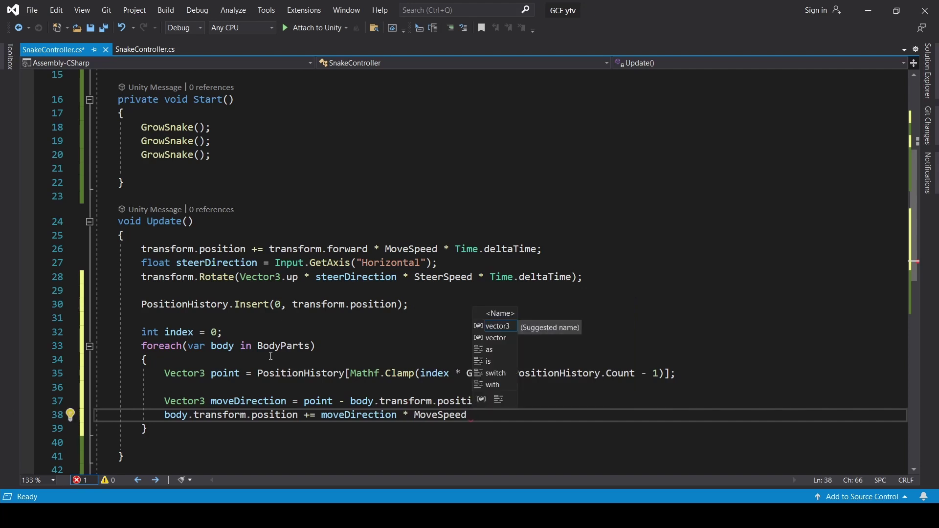
type("* ti")
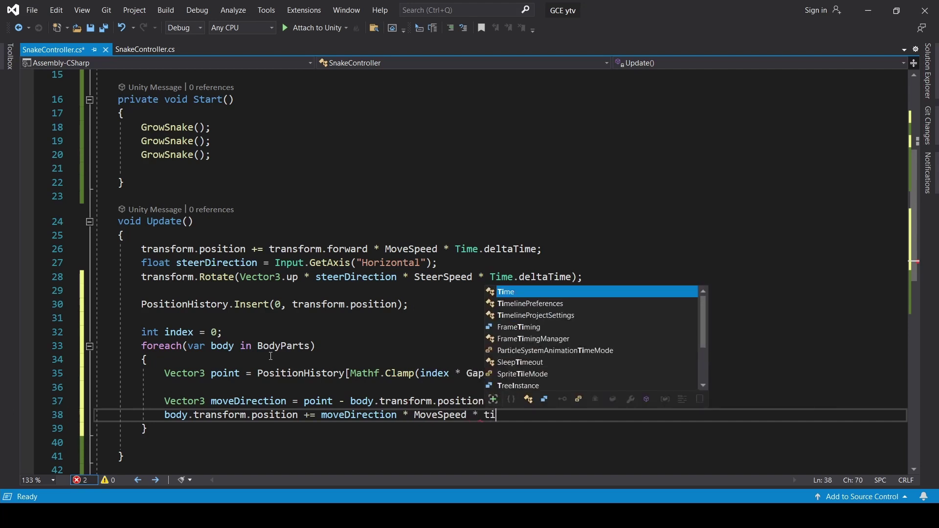
key("Tab")
type(".de")
key("Tab")
type(";")
key("Return")
key("Return")
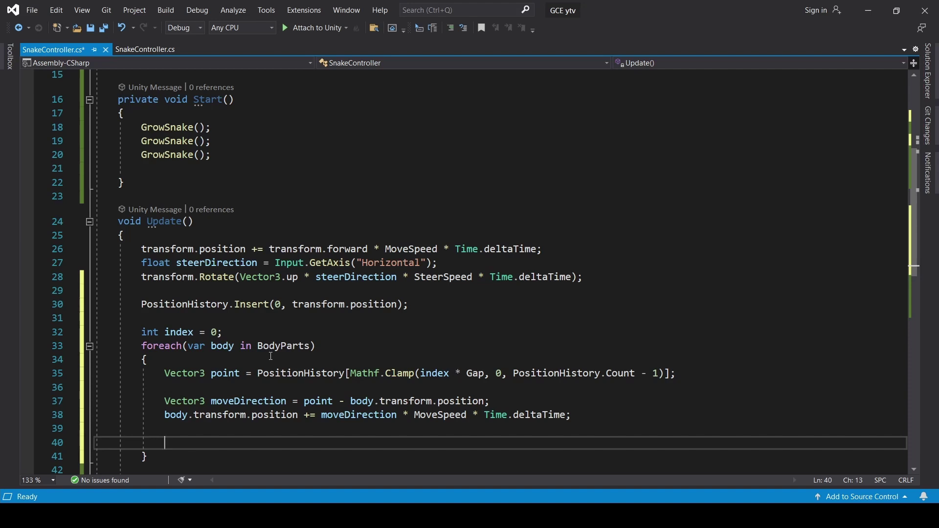
Make each body part face its target with body.transform.LookAt(point).
type("body.")
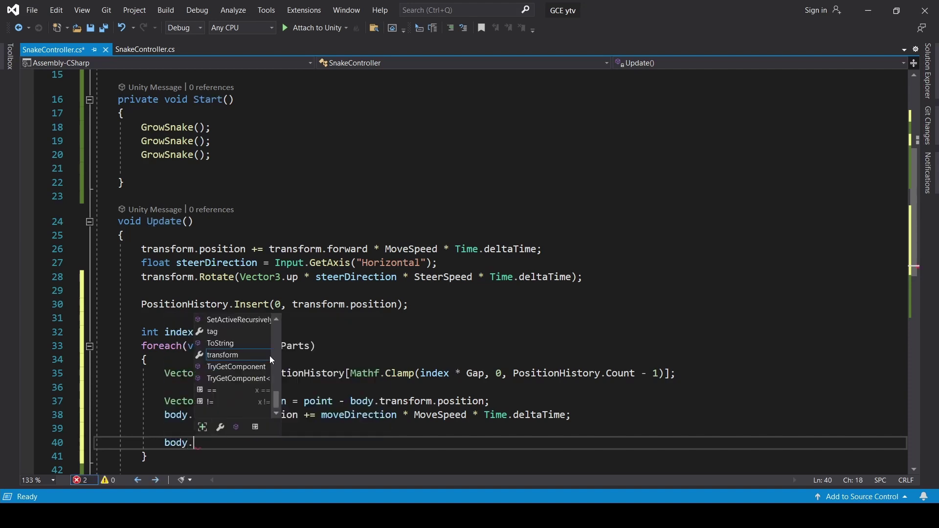
type("tr")
key("Tab")
type(".")
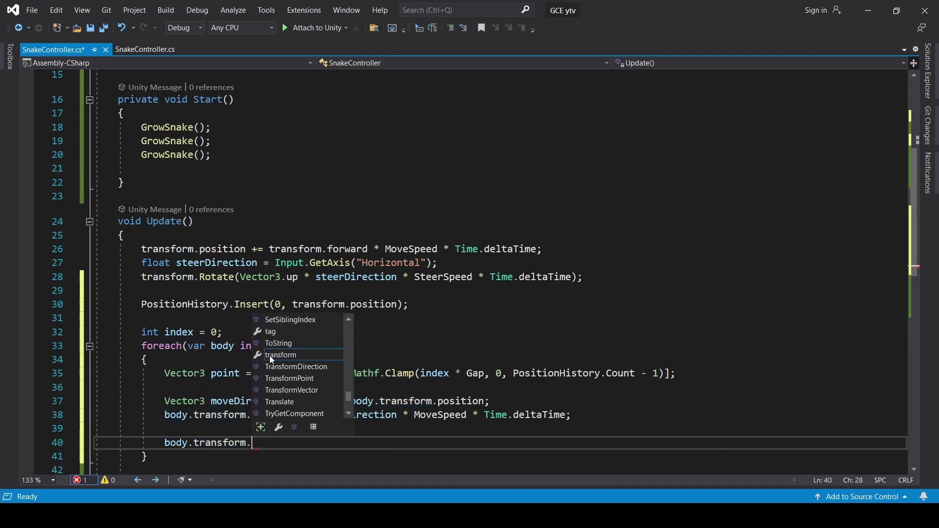
type("L")
key("Tab")
type("(")
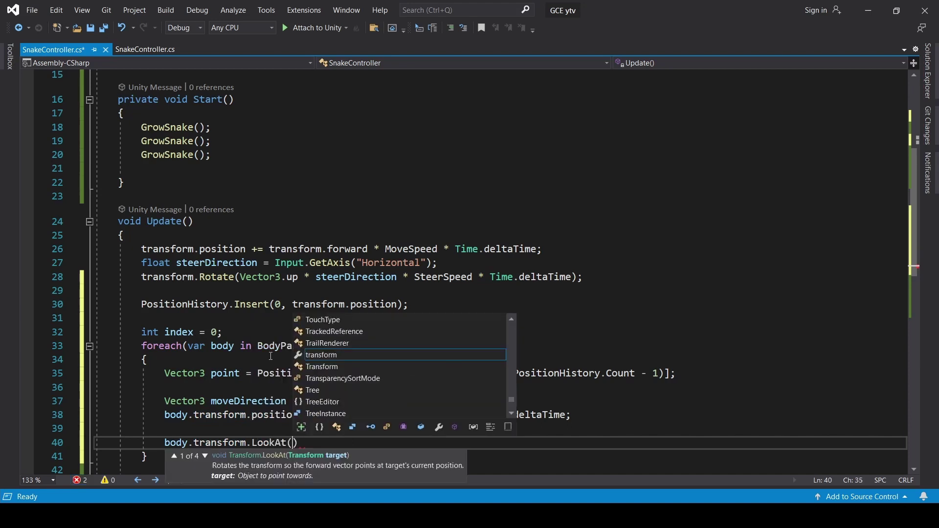
type("p")
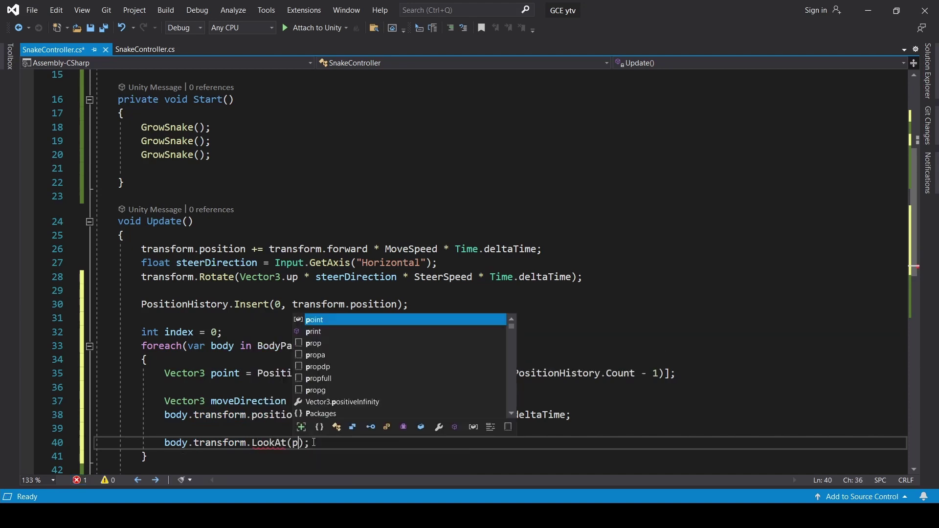
type("o")
key("Tab")
type(");")
key("Return")
key("Return")
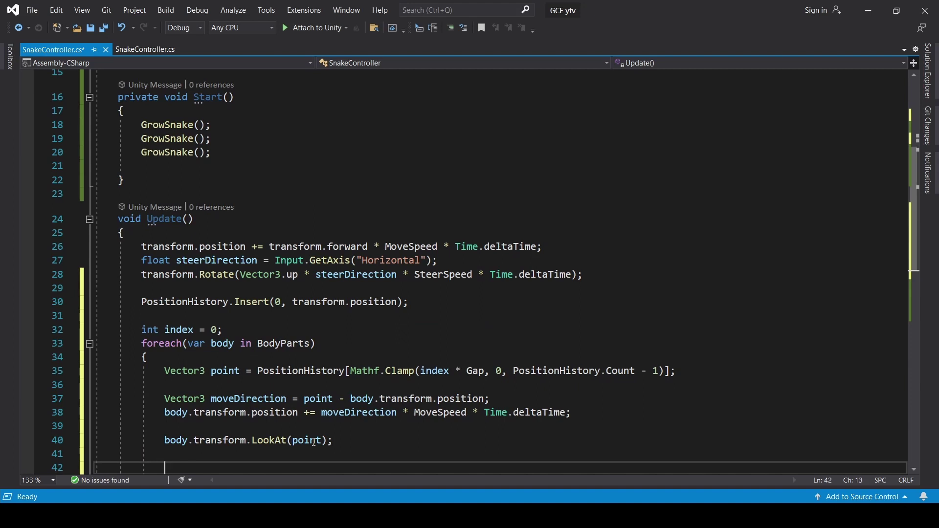
Increment index in the loop, paste nine more GrowSnake() calls into Start, and save.
scroll(224, 335, "down", 1)
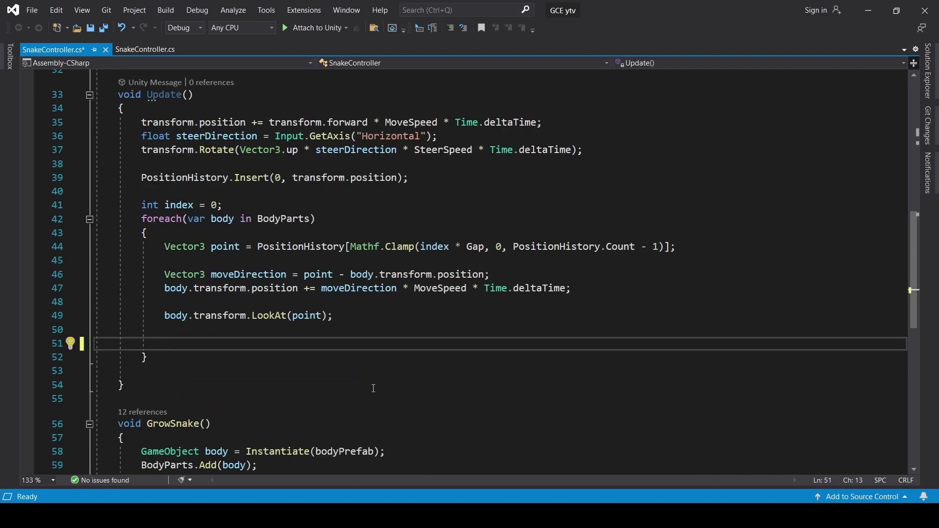
type("i")
type("ndex")
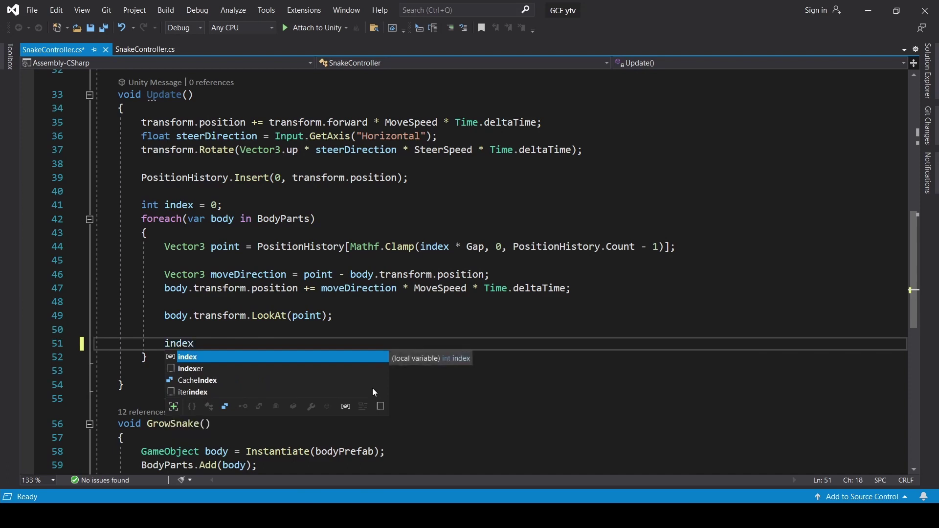
type("++")
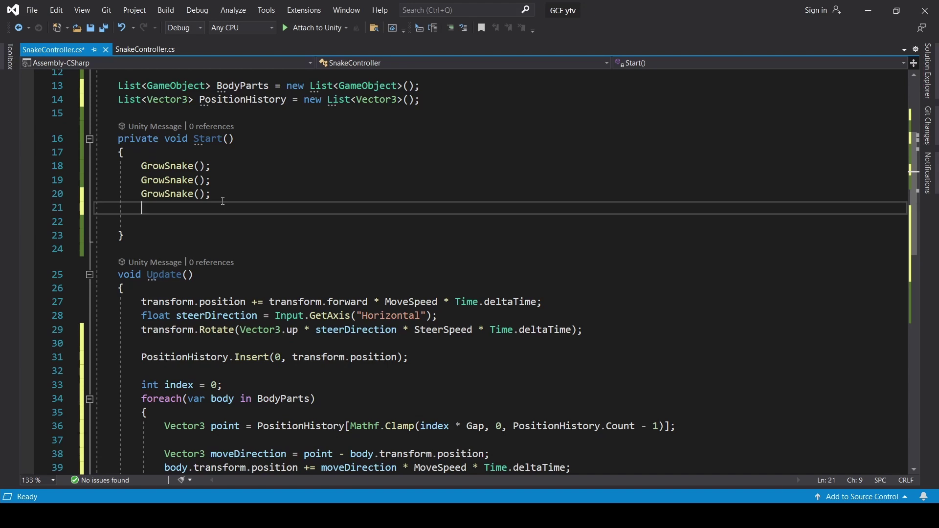
key("ctrl+v")
key("ctrl+v")
key("ctrl+v")
key("ctrl+v")
key("ctrl+v")
key("ctrl+v")
key("ctrl+s")
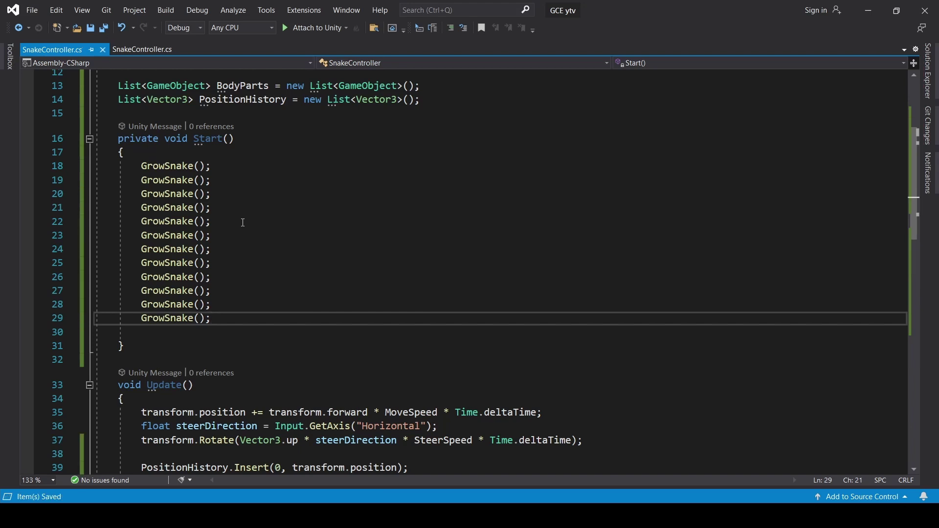
Back in Unity, select Snake, check its Gap of 40, and enter Play mode.
key("alt+Tab")
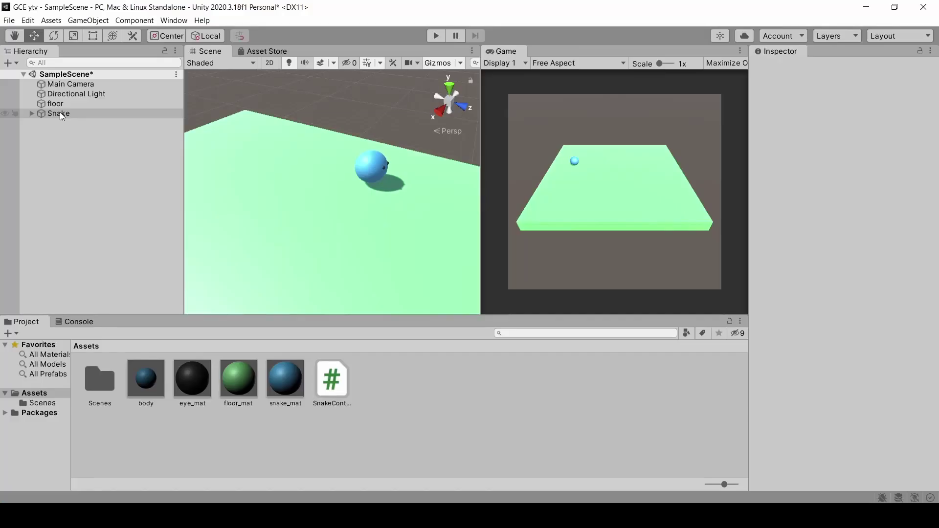
left_click(60, 113)
left_click_drag(936, 291, 936, 382)
type("40")
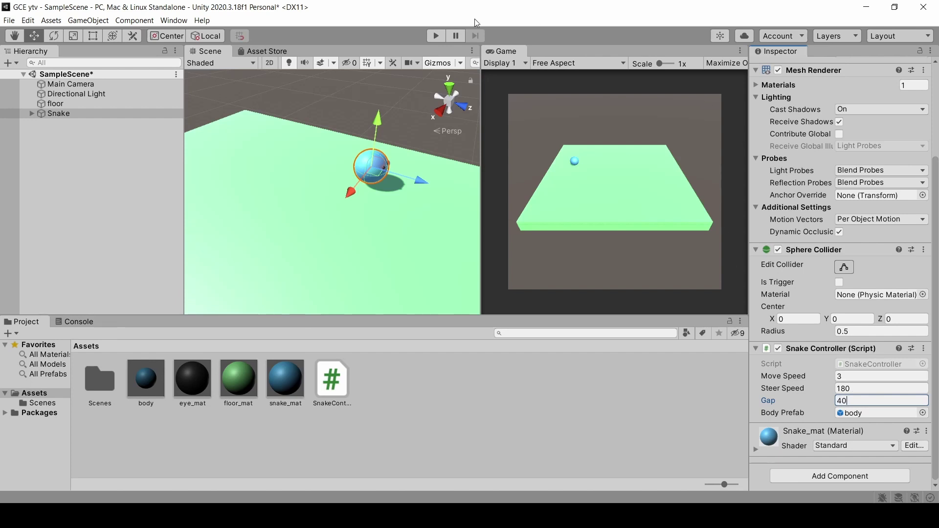
left_click(439, 36)
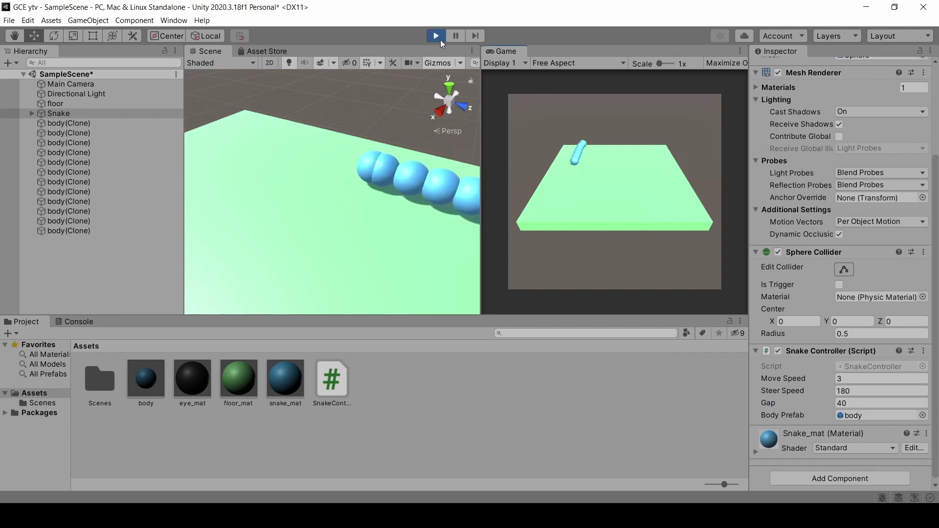
Steer the snake through several left and right turns in a maximized Game view.
key("Right")
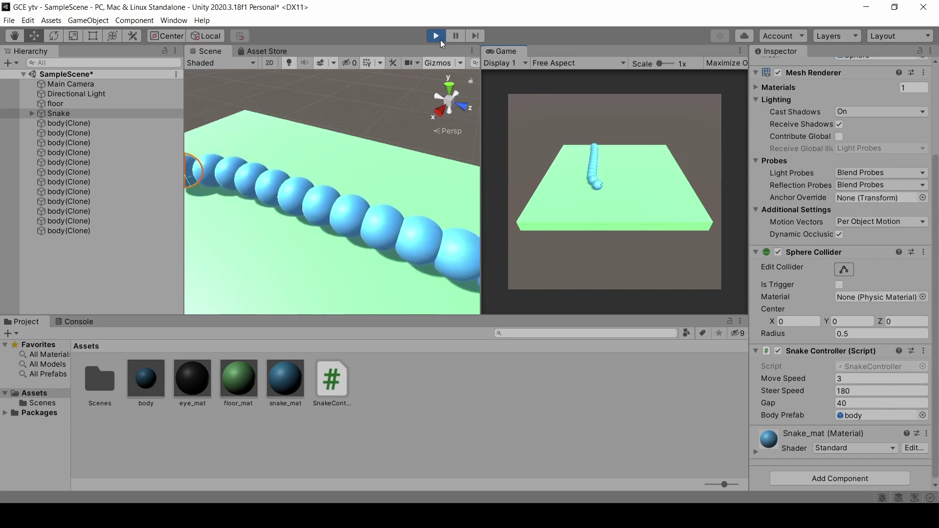
key("Left")
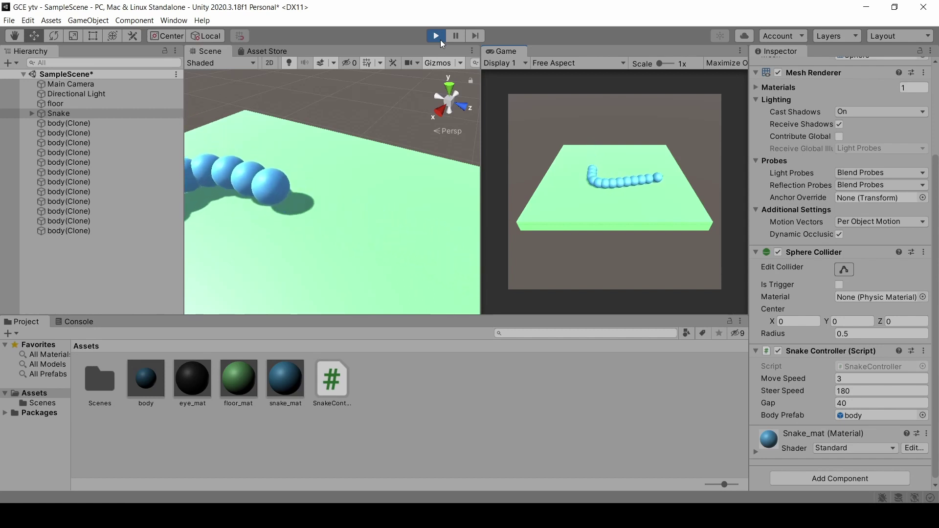
key("shift+space")
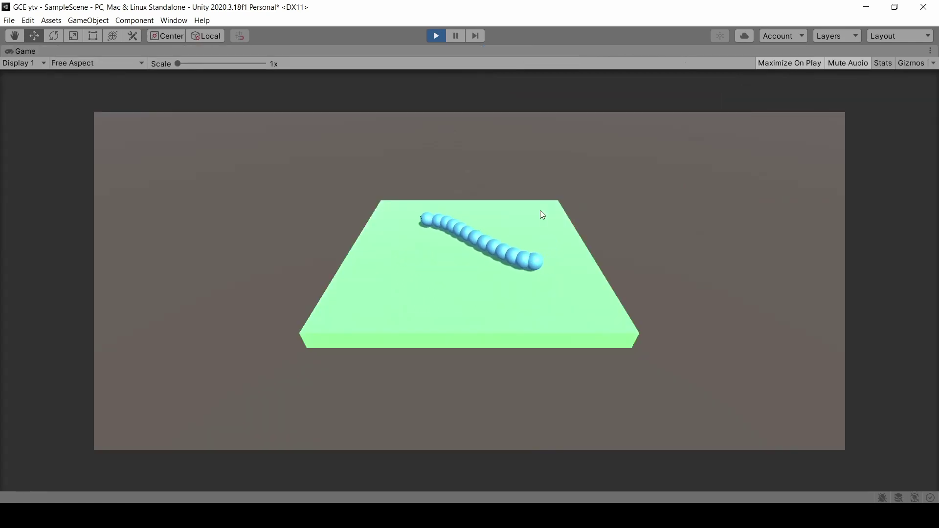
key("Left")
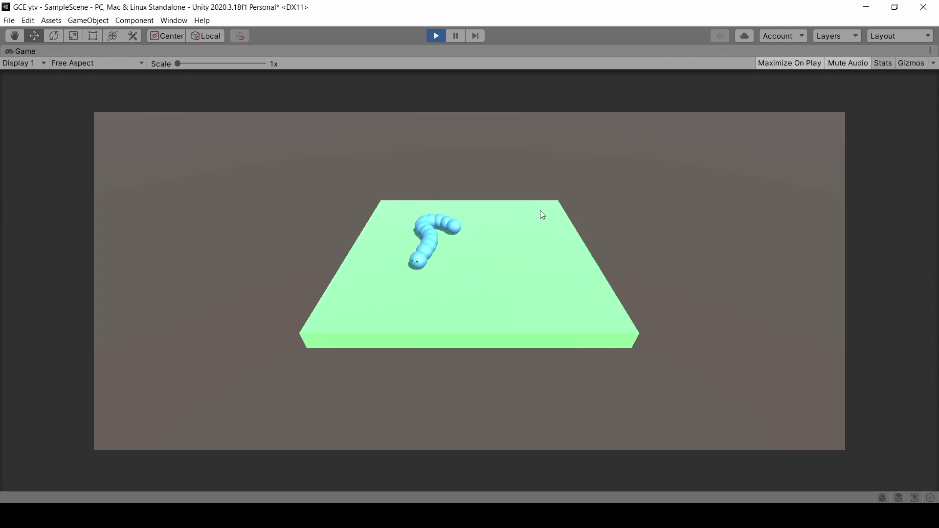
key("Left")
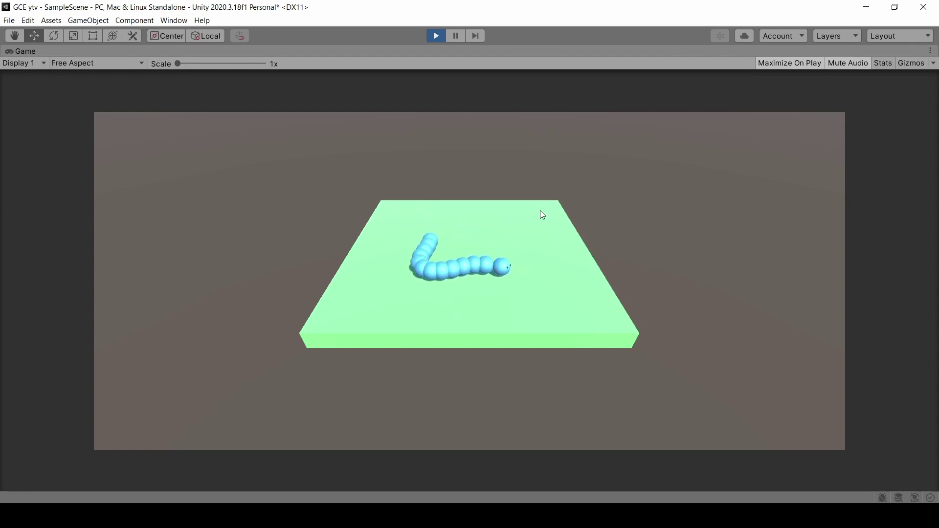
key("Right")
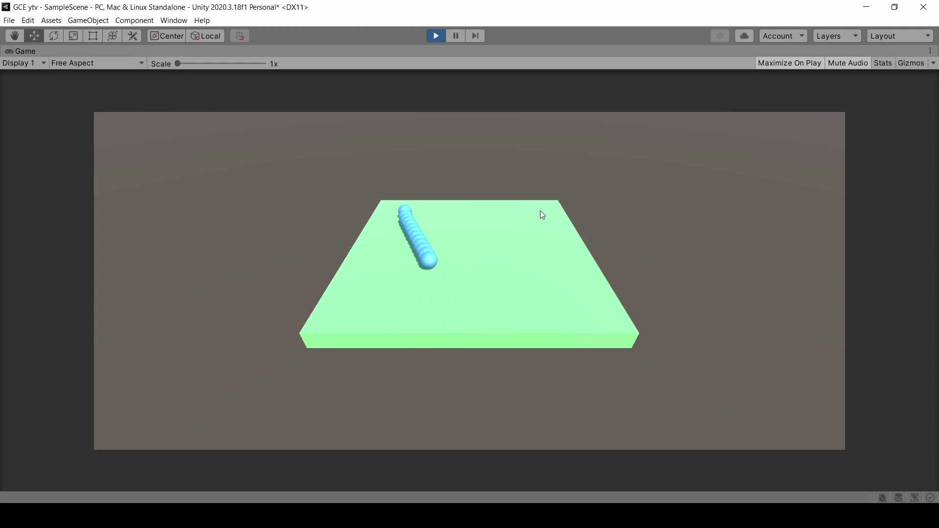
key("Right")
key("Right")
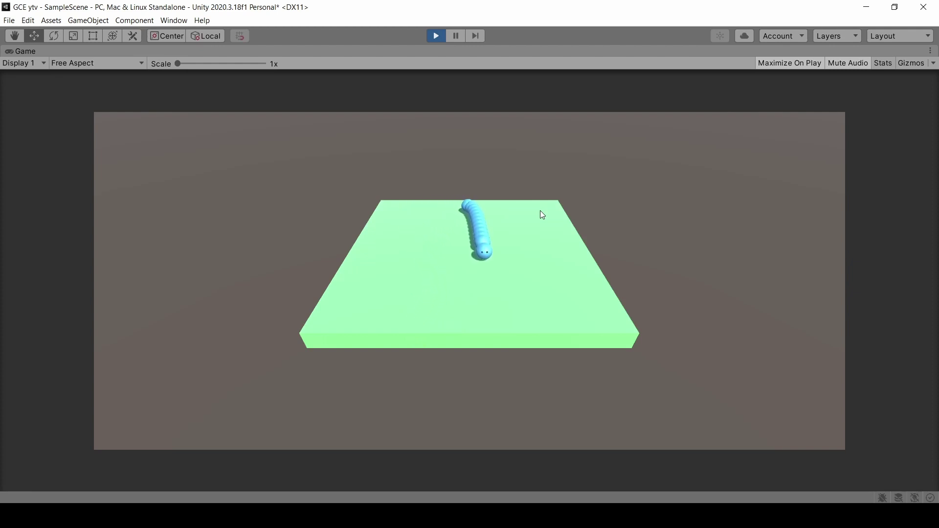